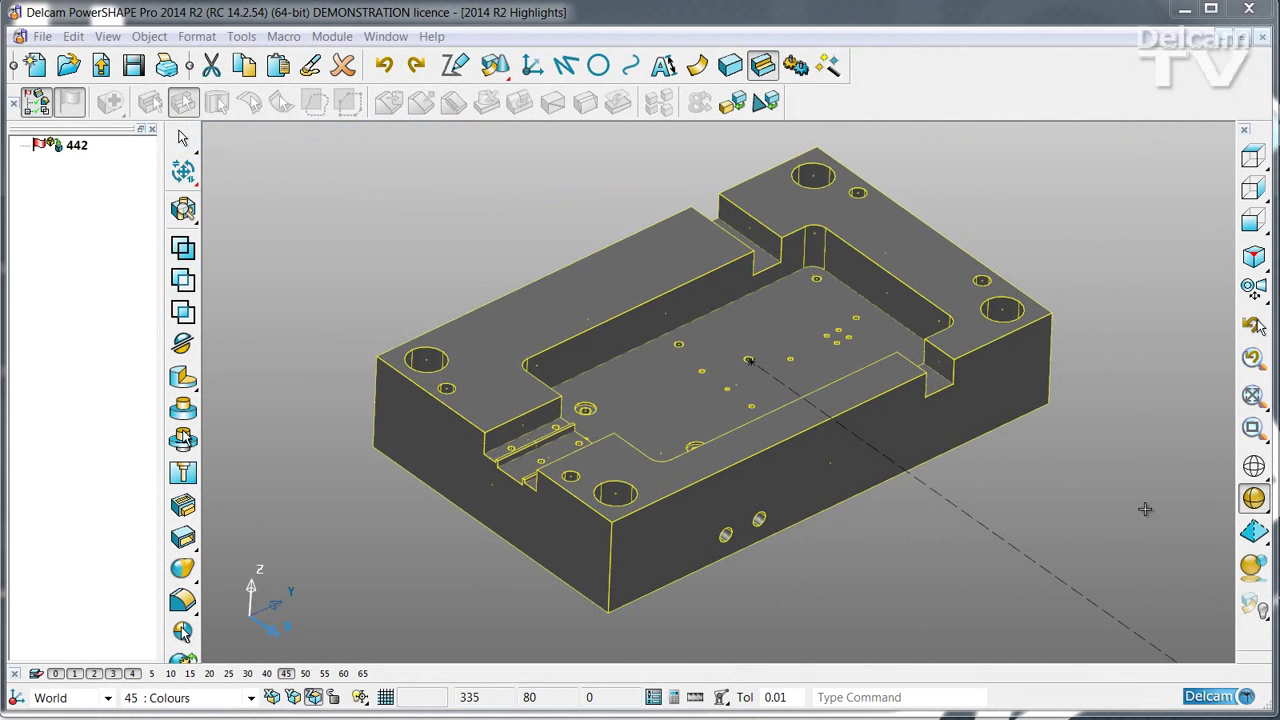
Step: Run Smart Feature Recognition with Hole selected to turn the plate's holes into hole features
middle_click_drag(540, 450, 304, 217)
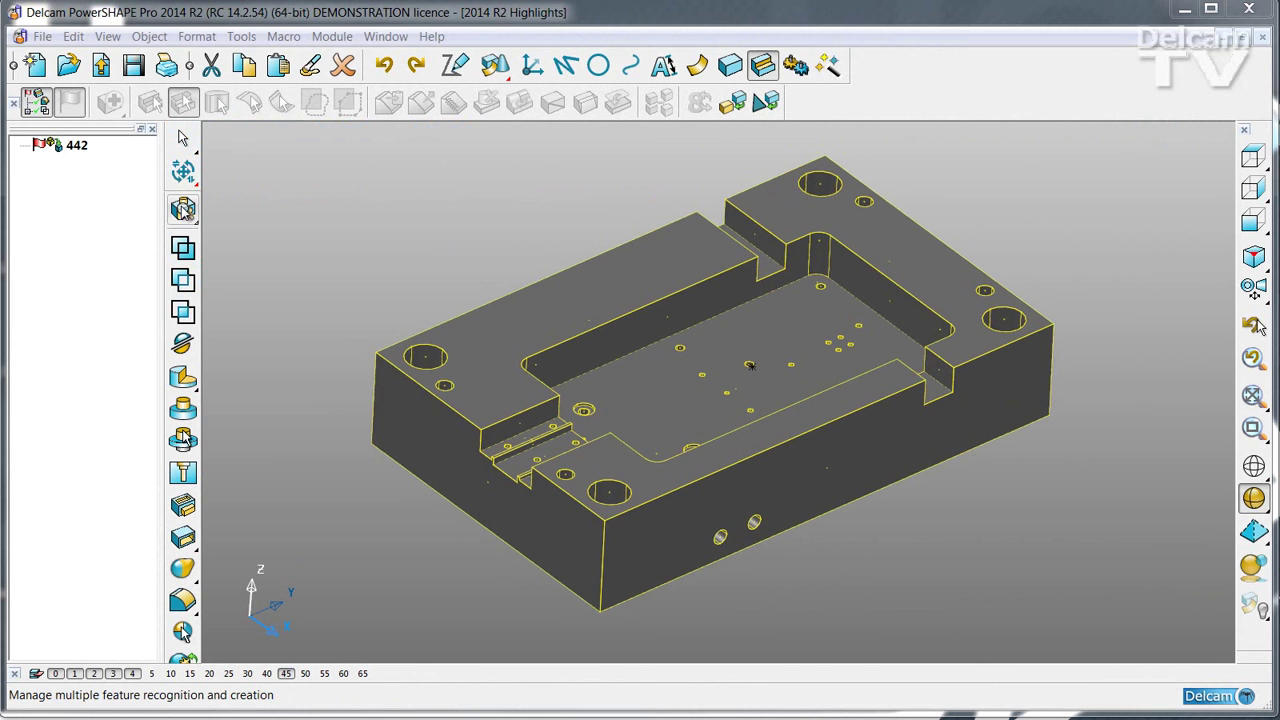
mouse_move(183, 208)
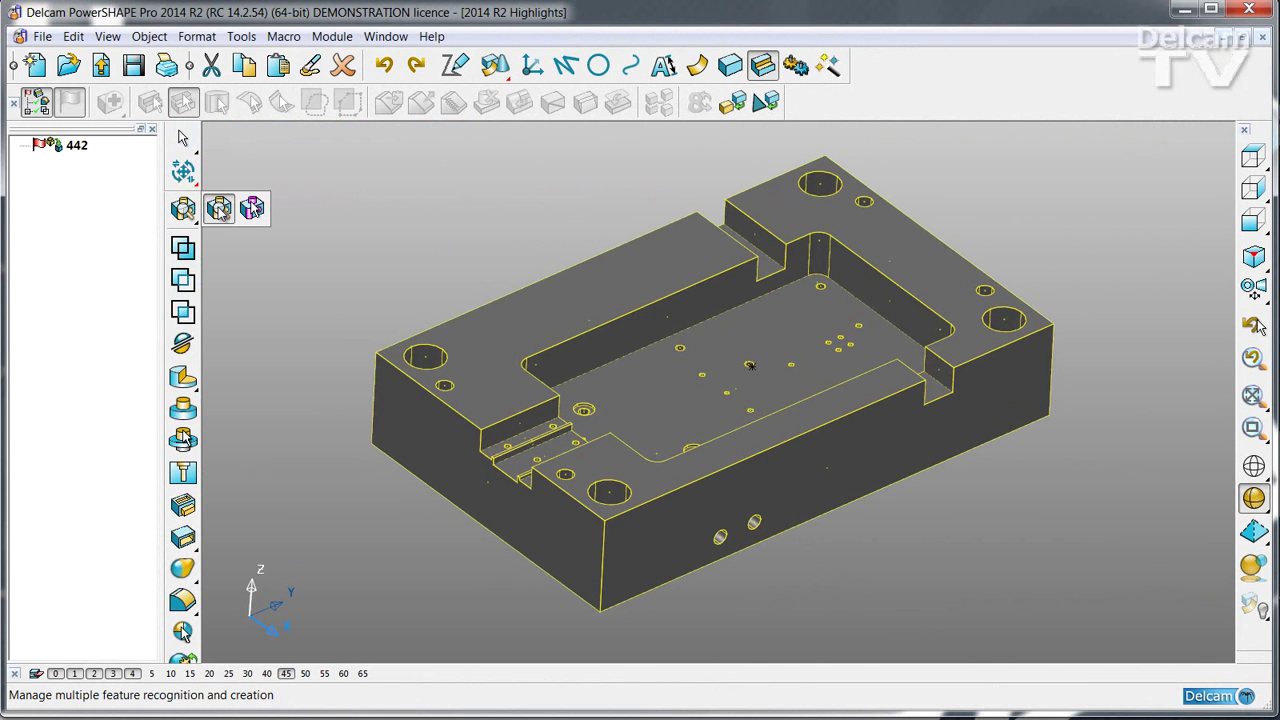
left_click(219, 208)
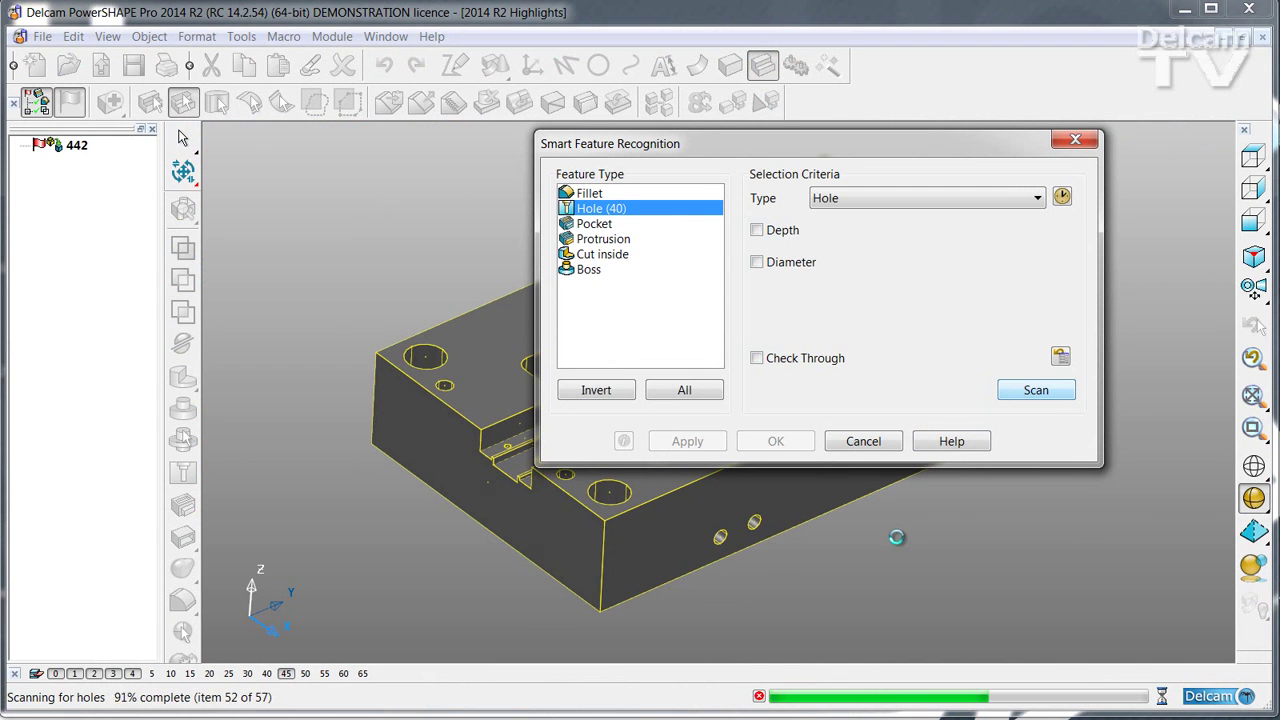
left_click(786, 441)
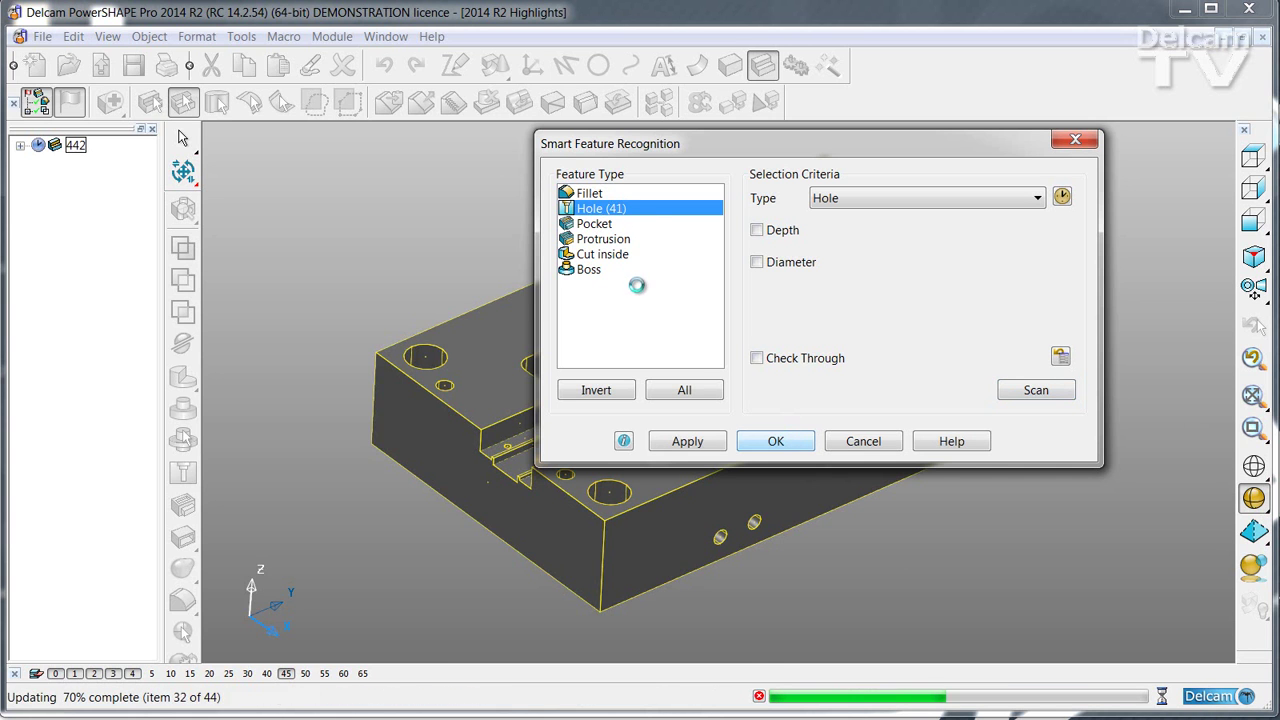
Step: Expand solid 442's feature tree and inspect 8 UNC hole 1 and Plain hole 4
left_click(20, 146)
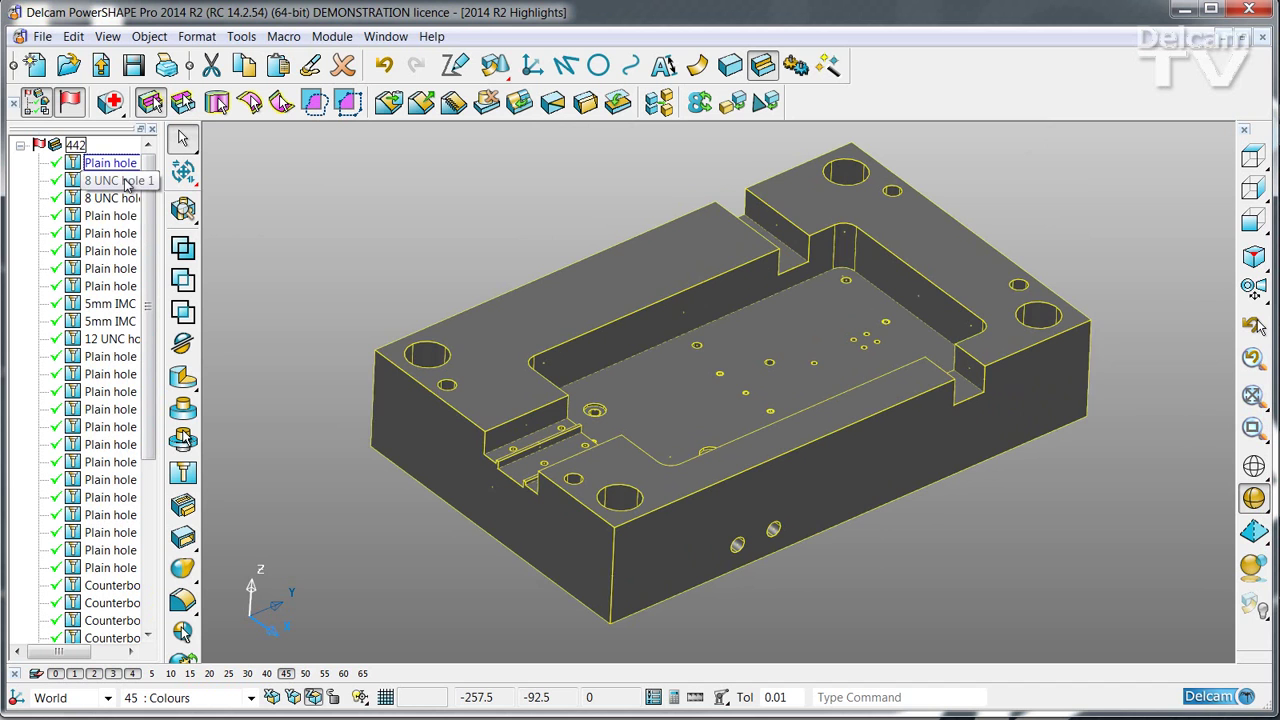
left_click(104, 182)
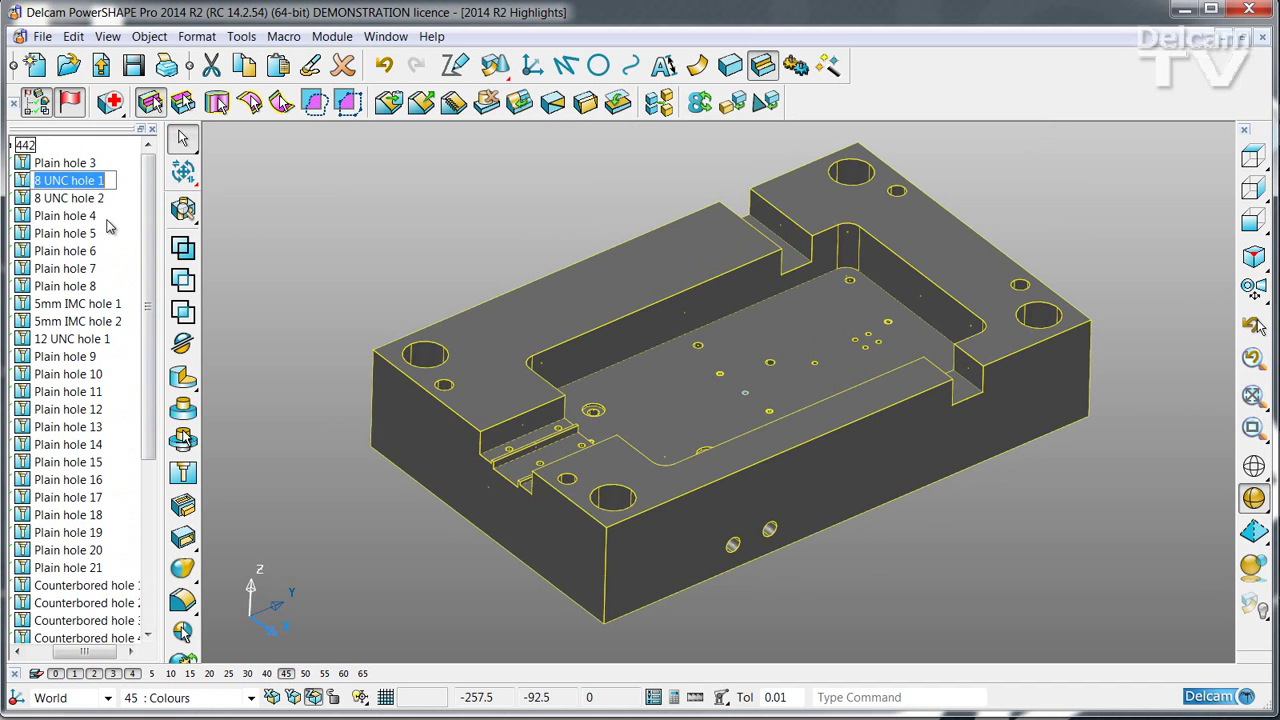
left_click(30, 219)
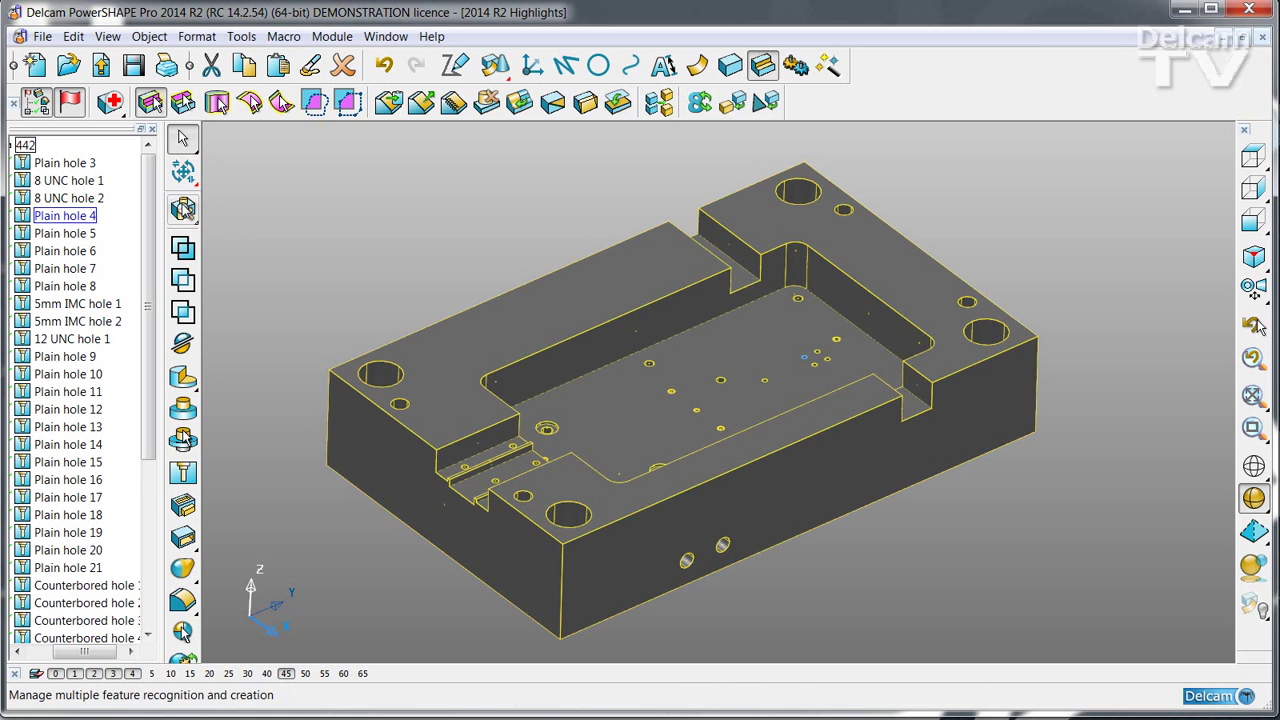
mouse_move(184, 207)
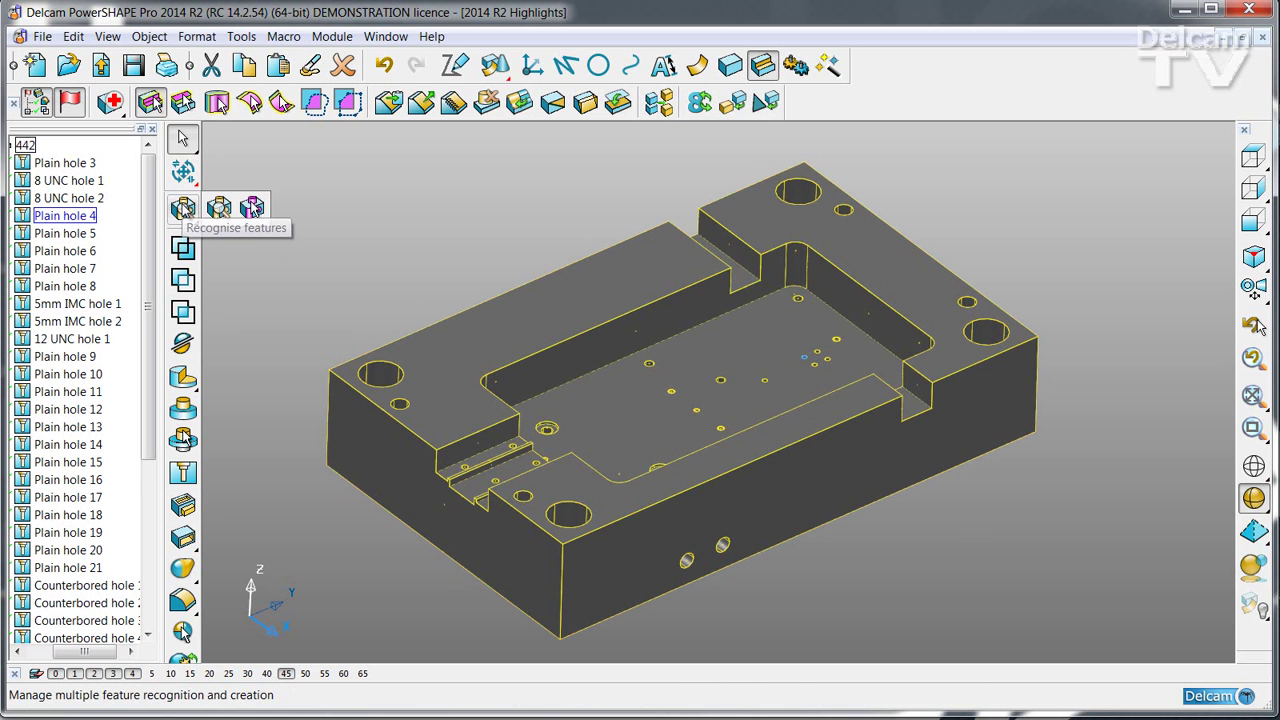
Step: Select Counterbored holes 9–12 by scanning for matches to a corner counterbored hole
left_click(252, 208)
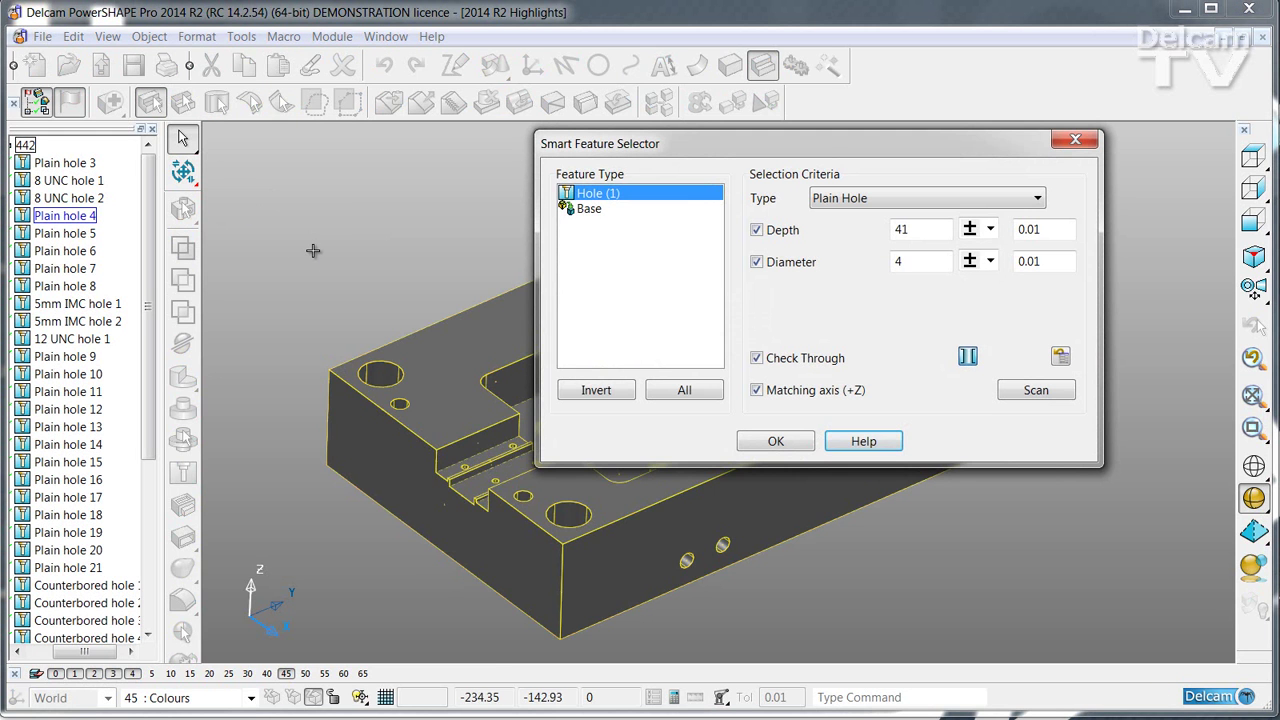
left_click(379, 375)
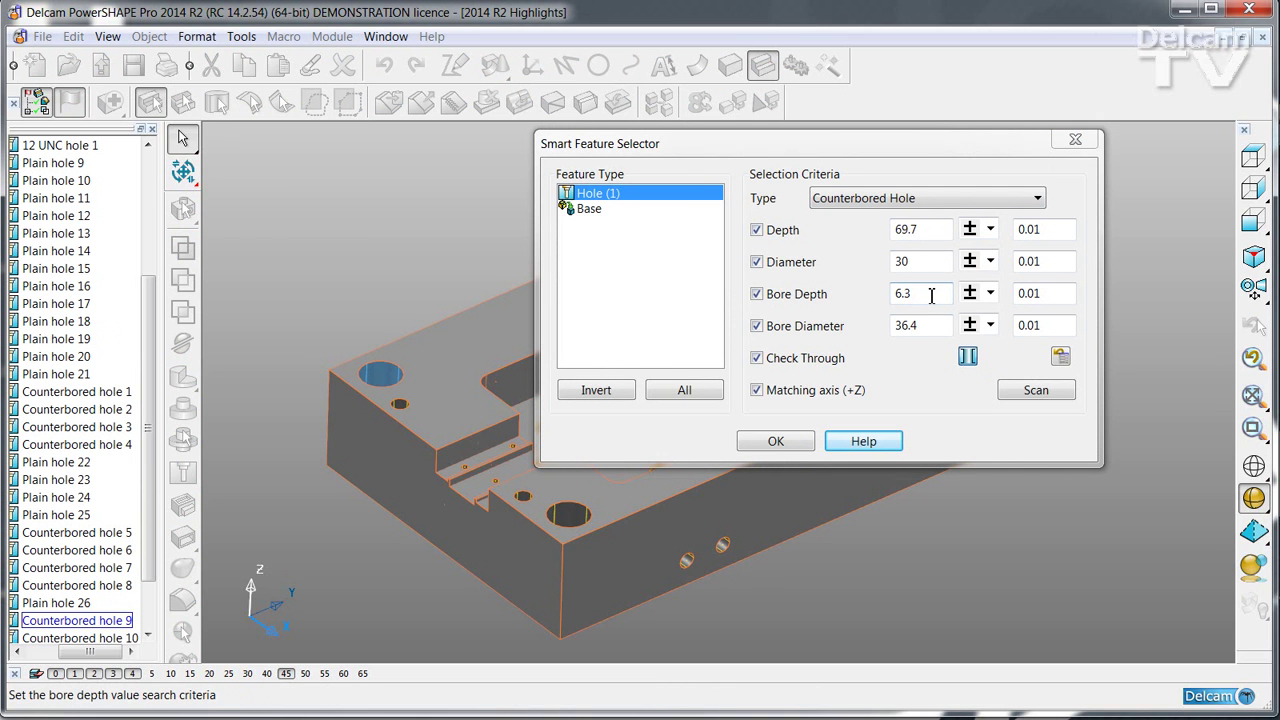
left_click(1027, 394)
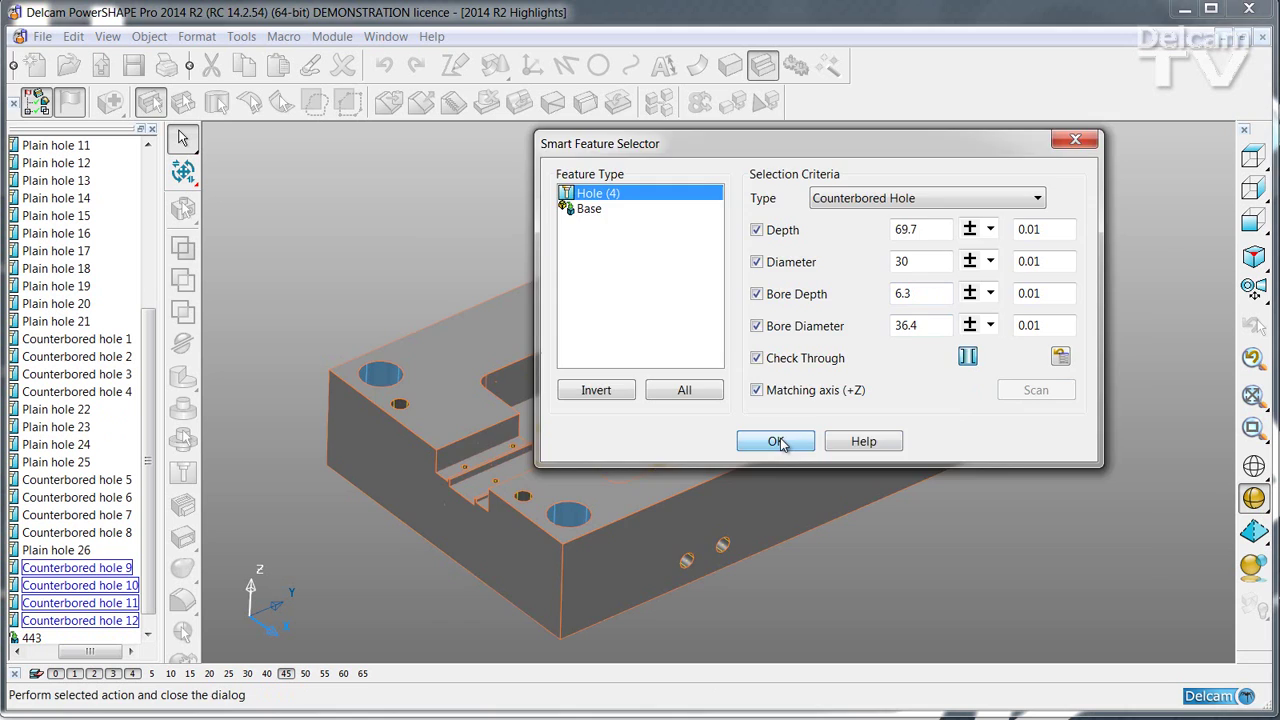
left_click(777, 441)
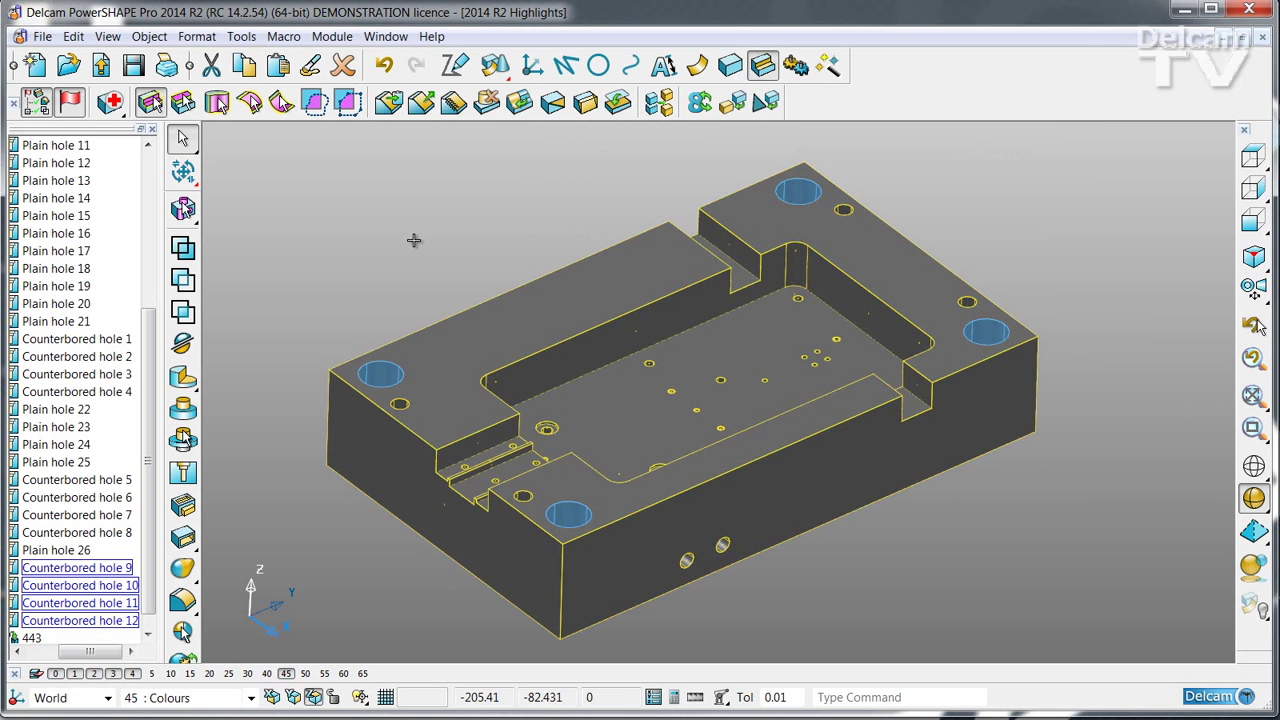
left_click(192, 38)
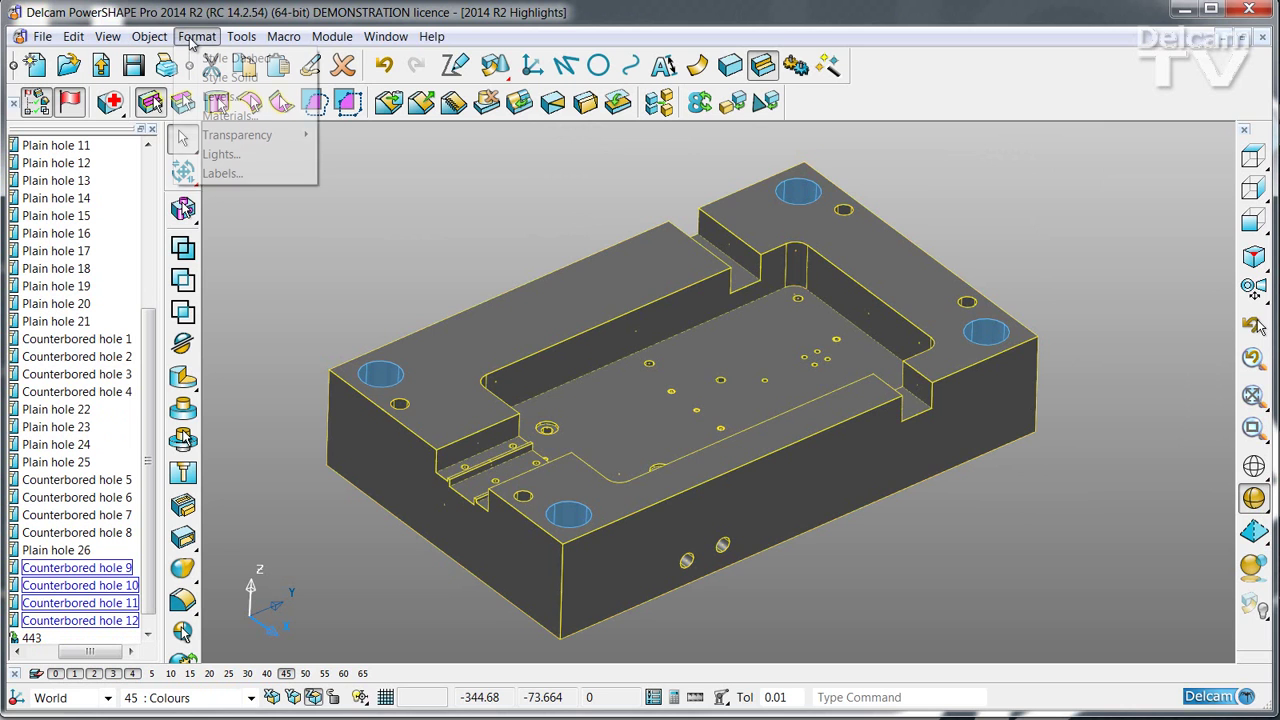
Step: Apply a blue material to the four counterbored holes, then deselect them
left_click(229, 117)
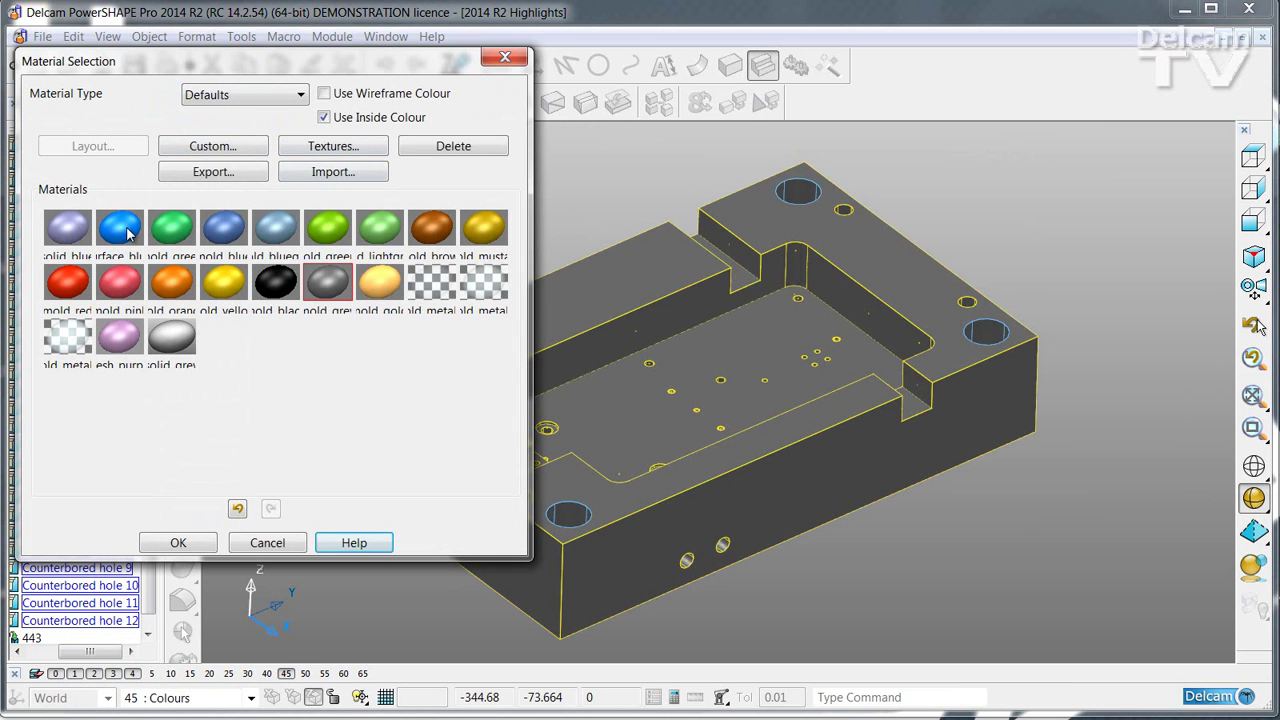
left_click(126, 233)
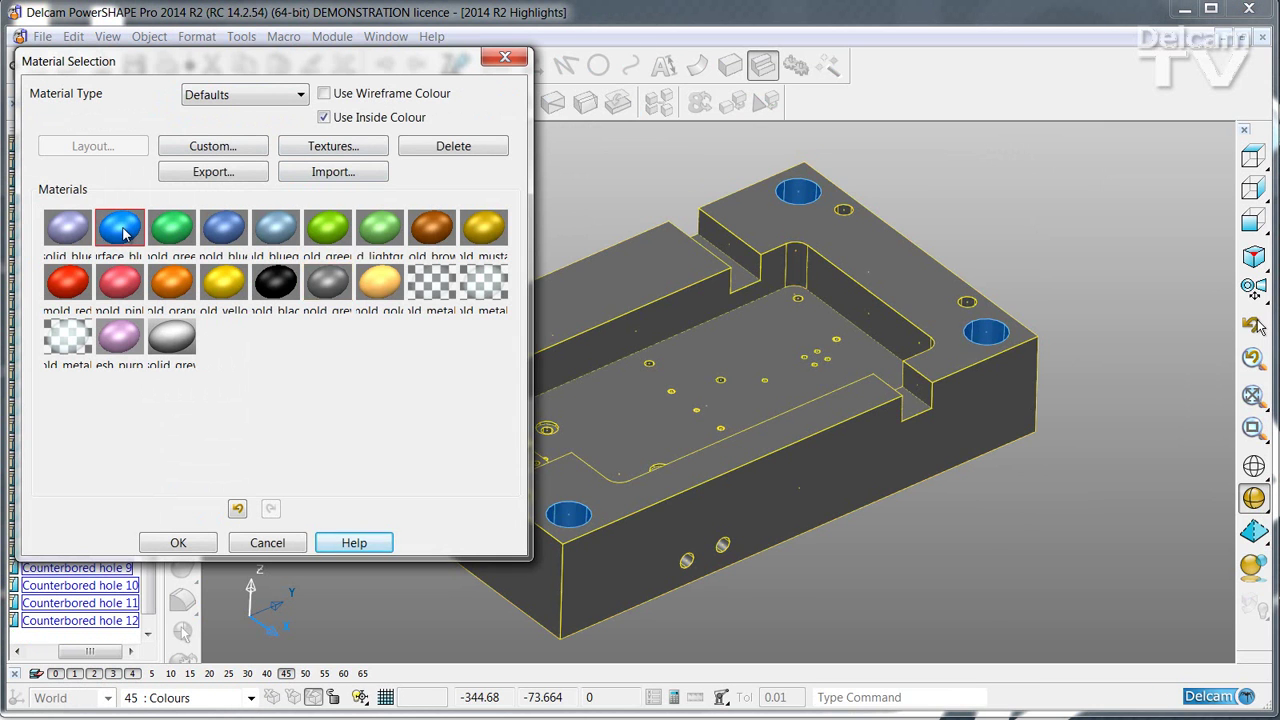
left_click(179, 543)
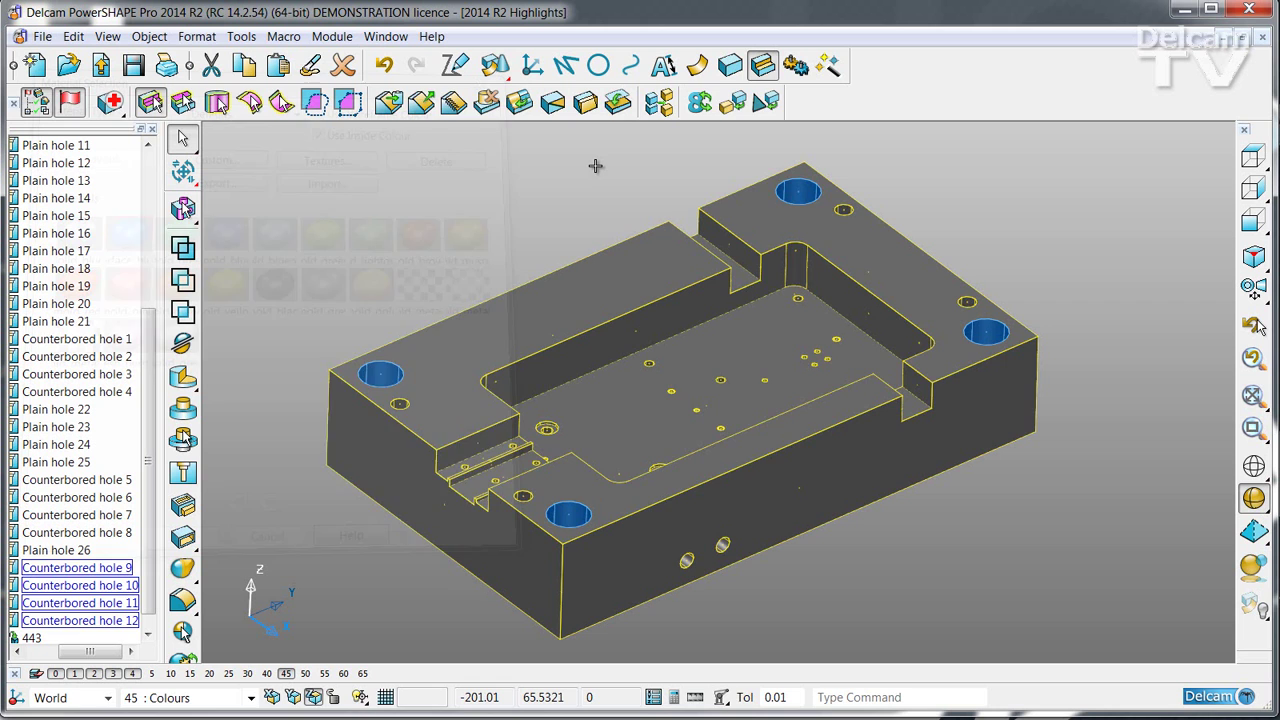
left_click(595, 166)
Step: Select the five tapped holes by hole type Tapped Hole, ignoring depth and diameter
left_click(183, 209)
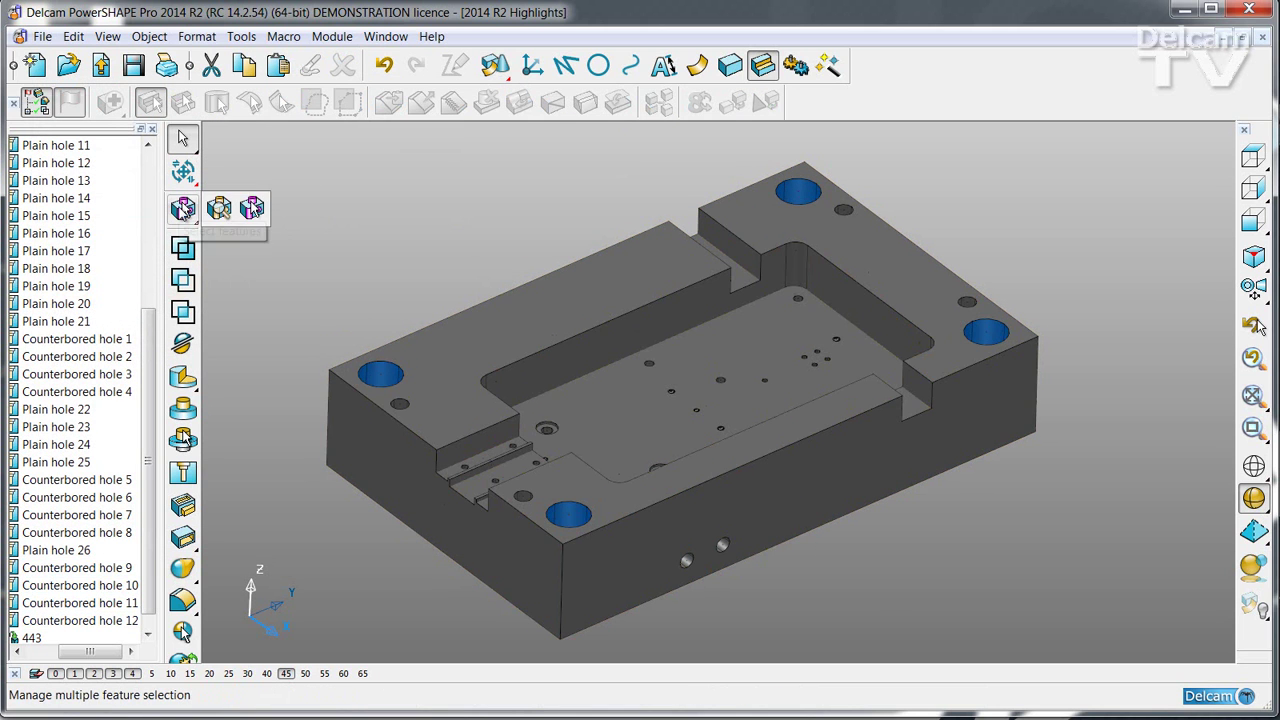
left_click(254, 212)
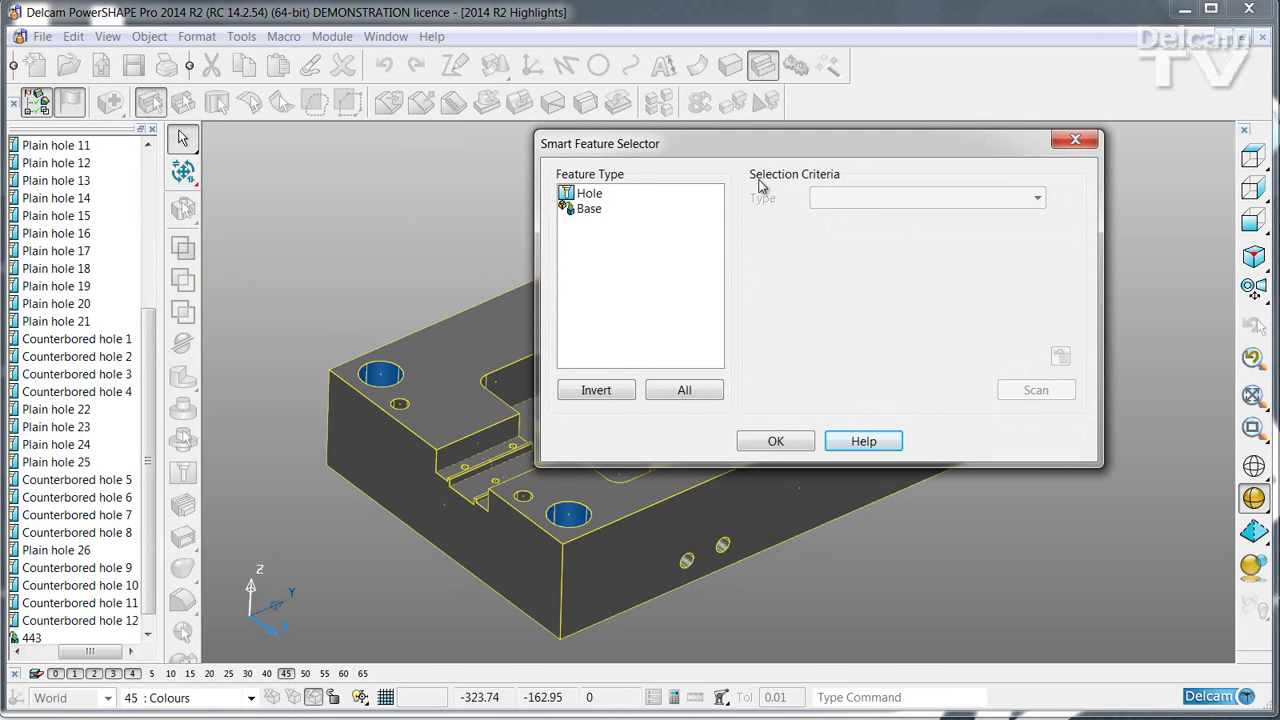
left_click(590, 194)
left_click(876, 198)
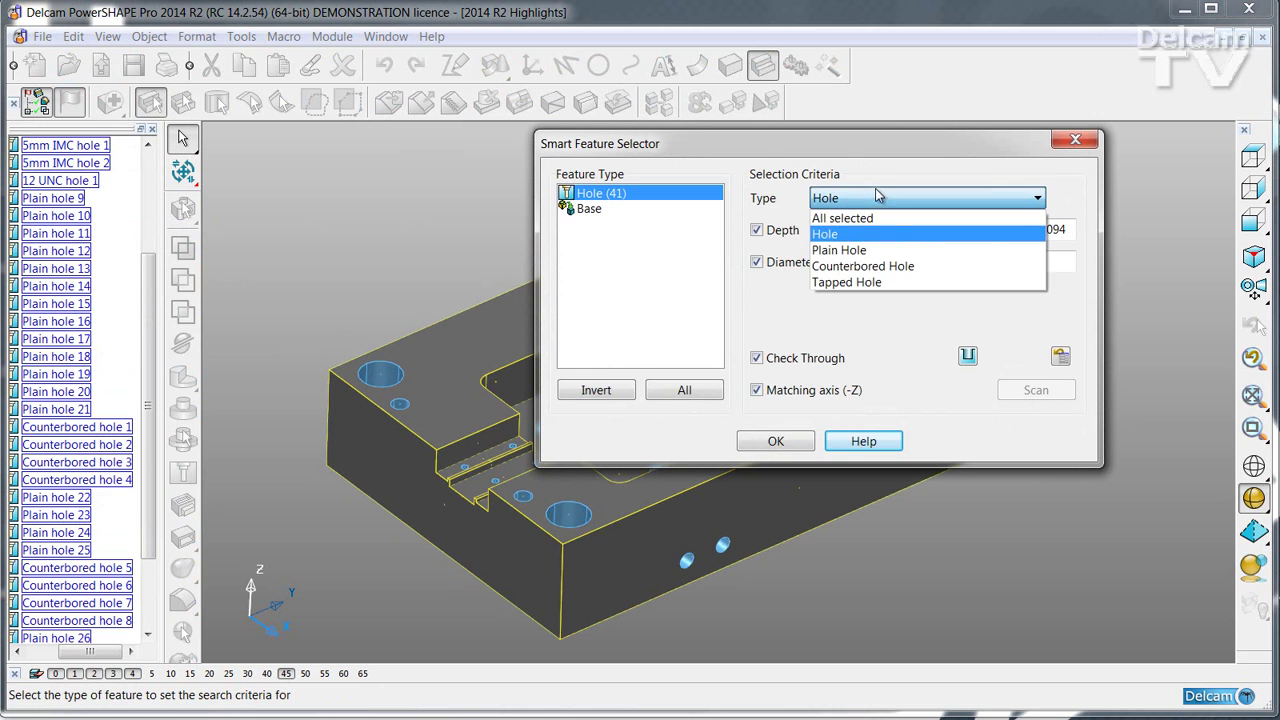
left_click(842, 282)
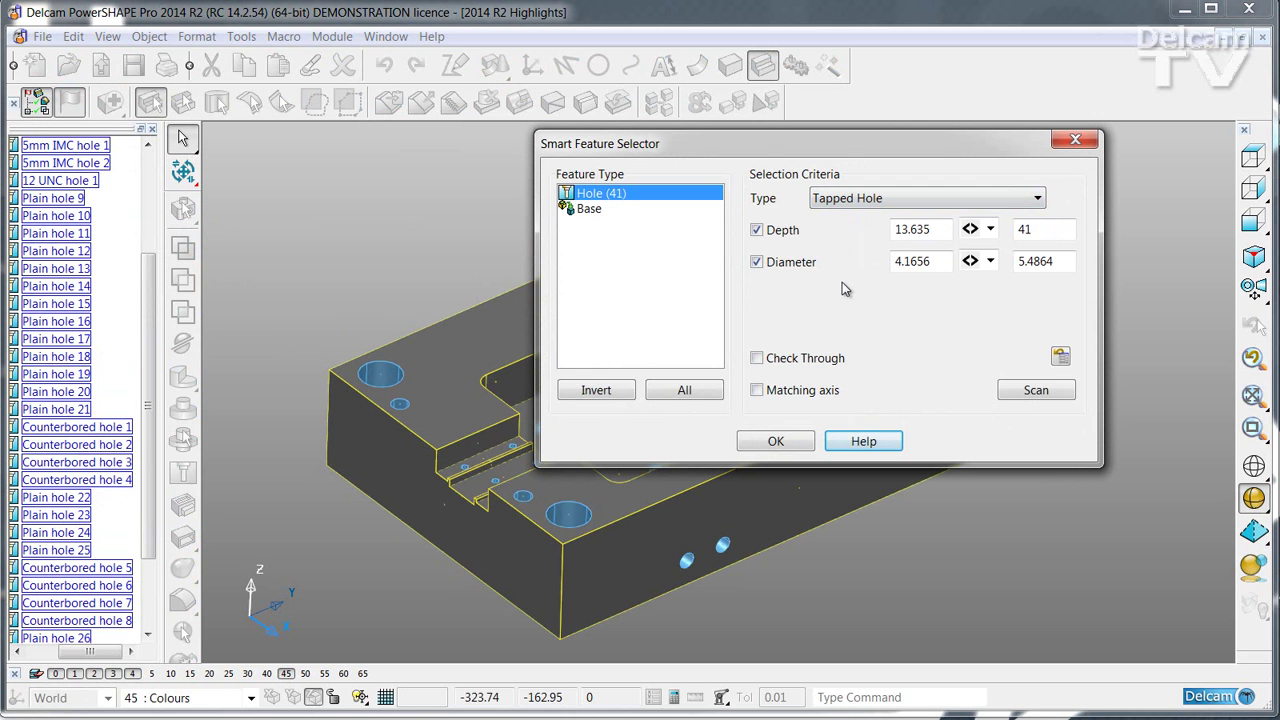
left_click(1039, 392)
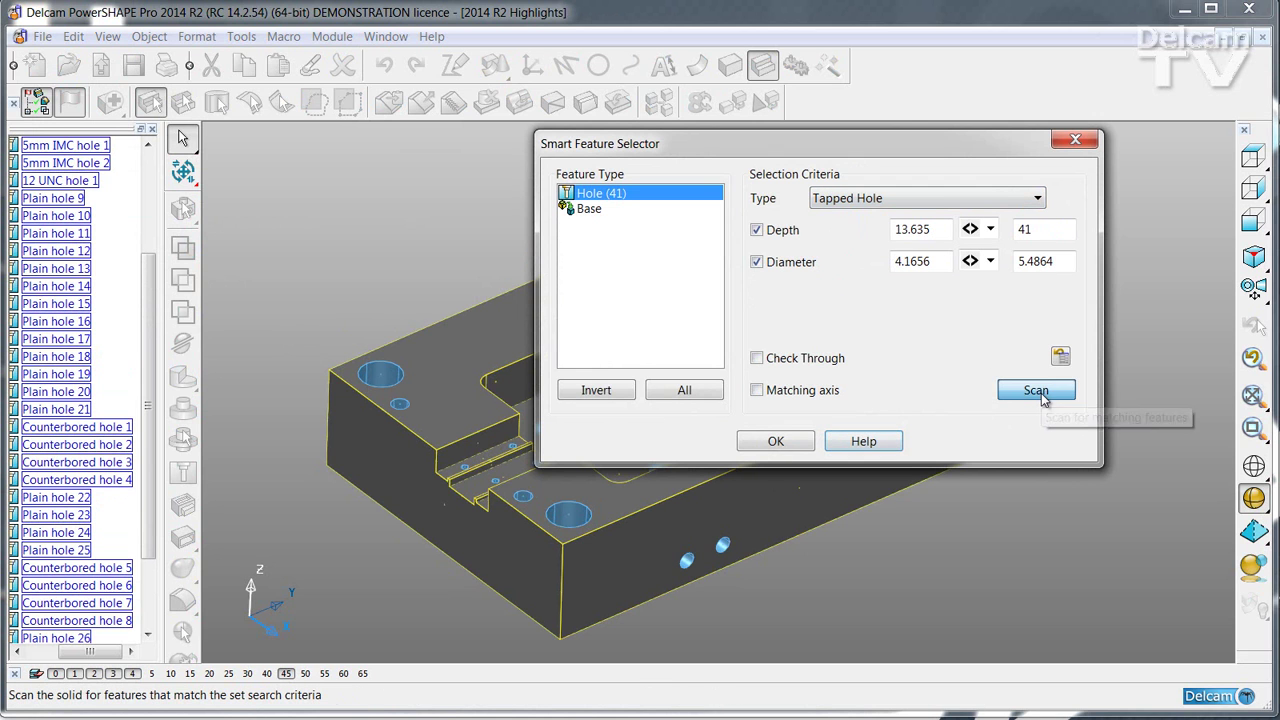
left_click(757, 230)
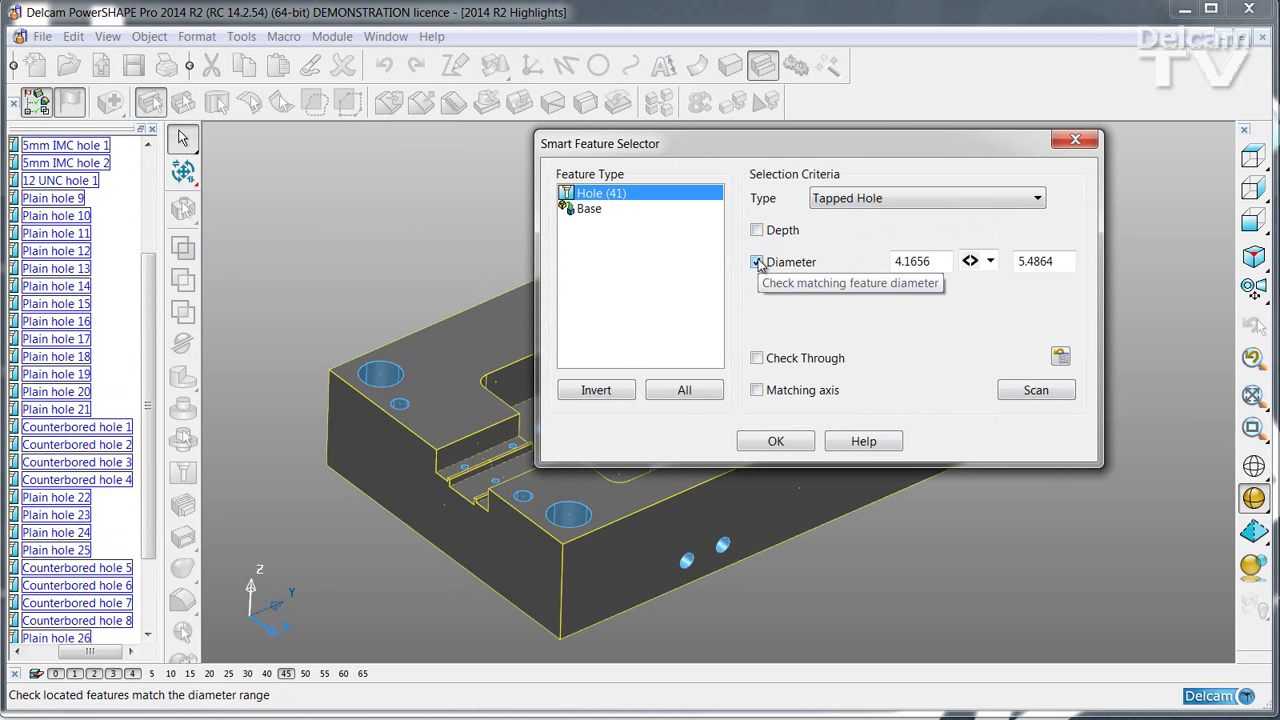
left_click(757, 262)
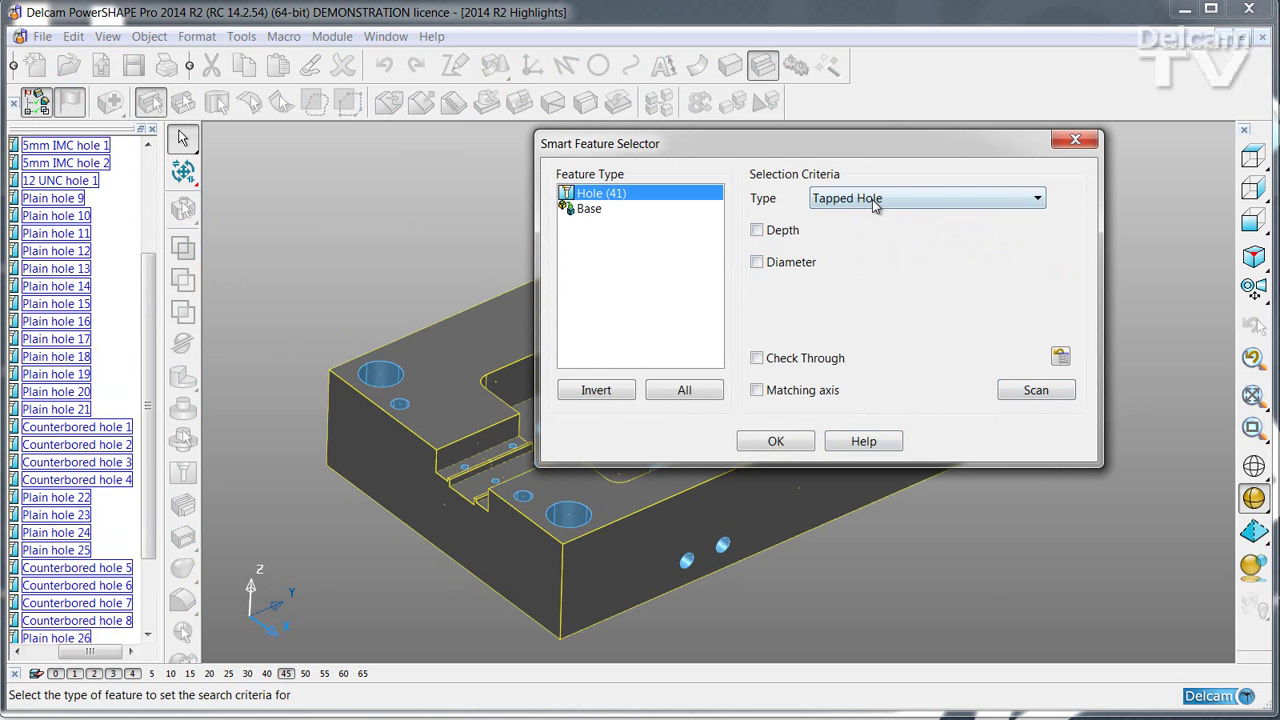
left_click(1036, 390)
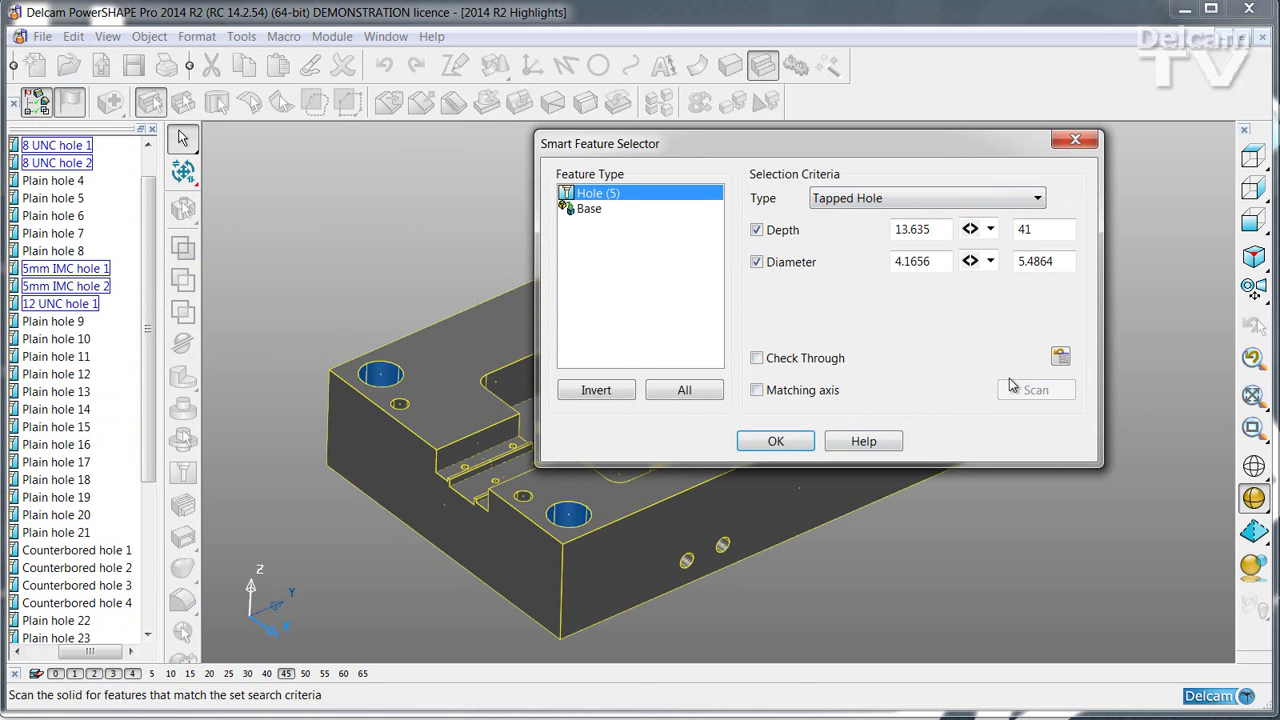
left_click(777, 441)
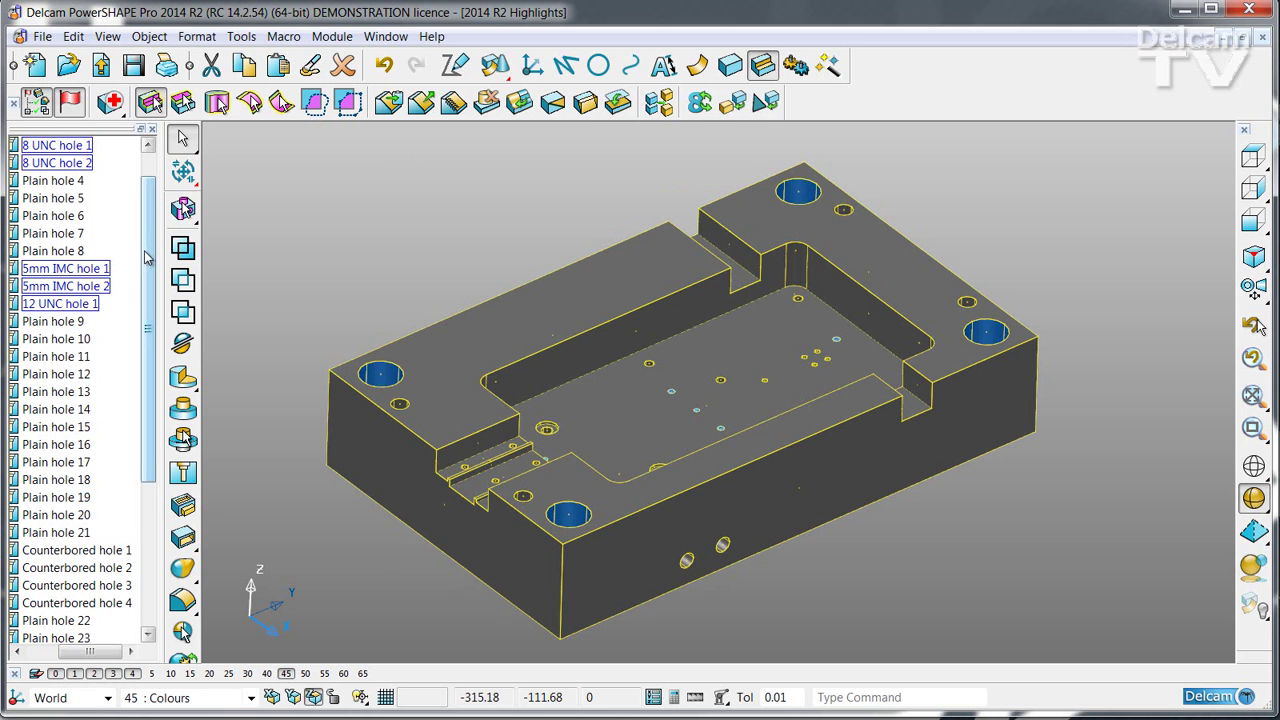
scroll(125, 215, "up", 1)
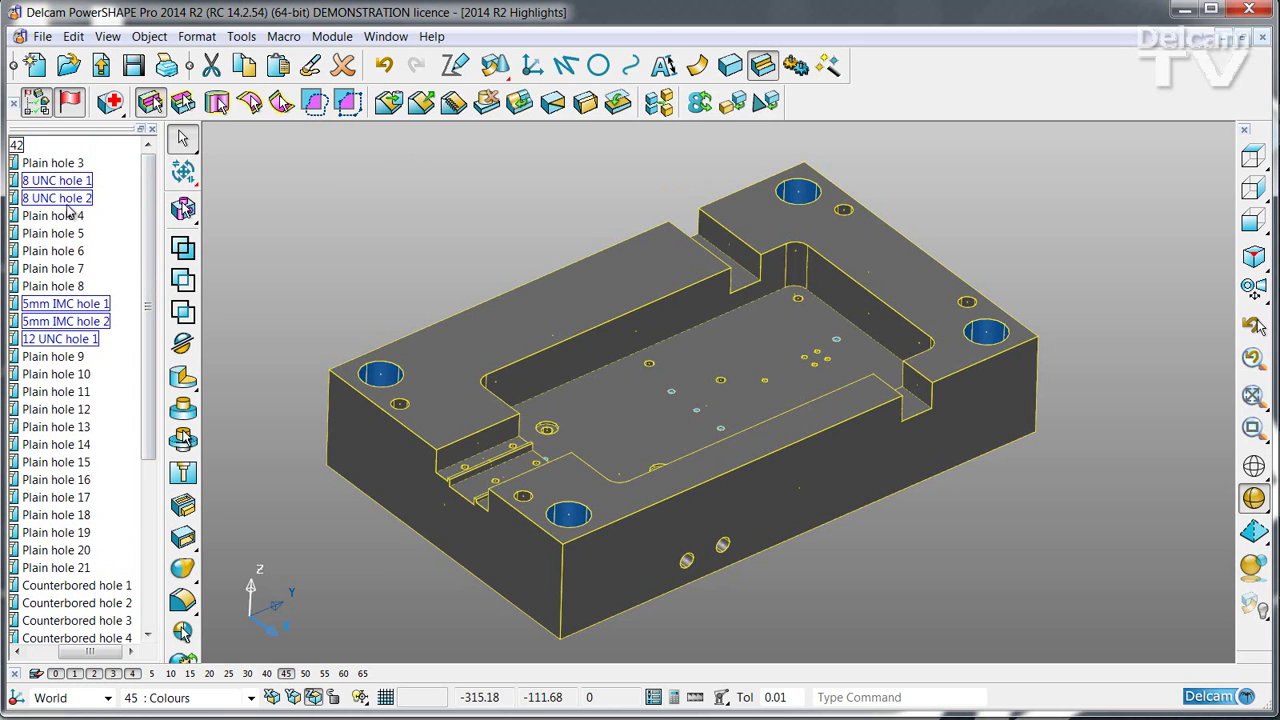
left_click_drag(107, 656, 85, 656)
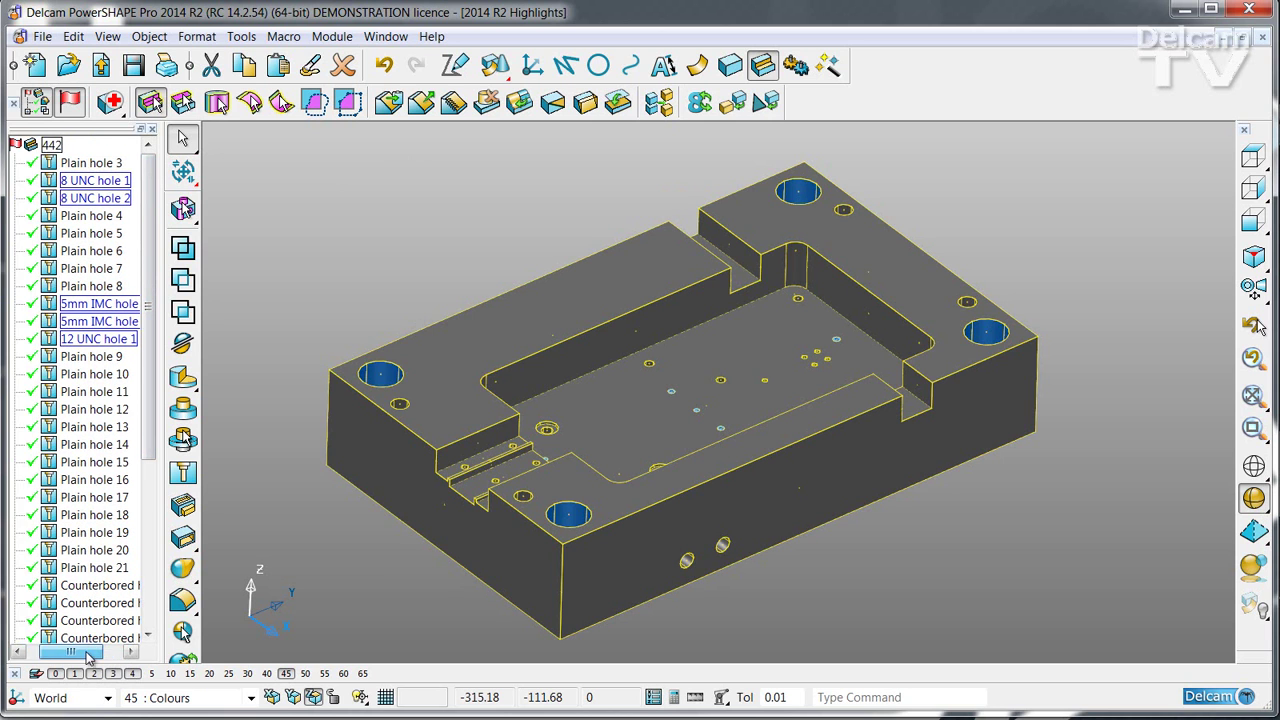
right_click(110, 184)
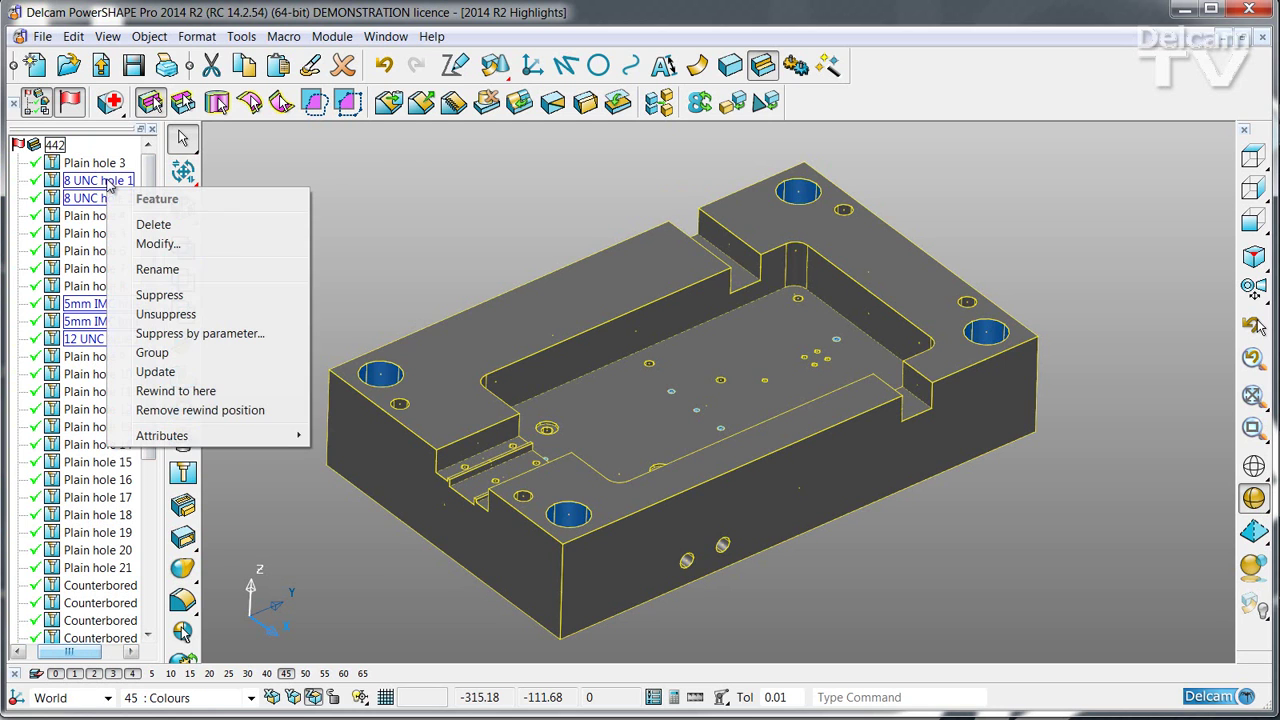
left_click(160, 295)
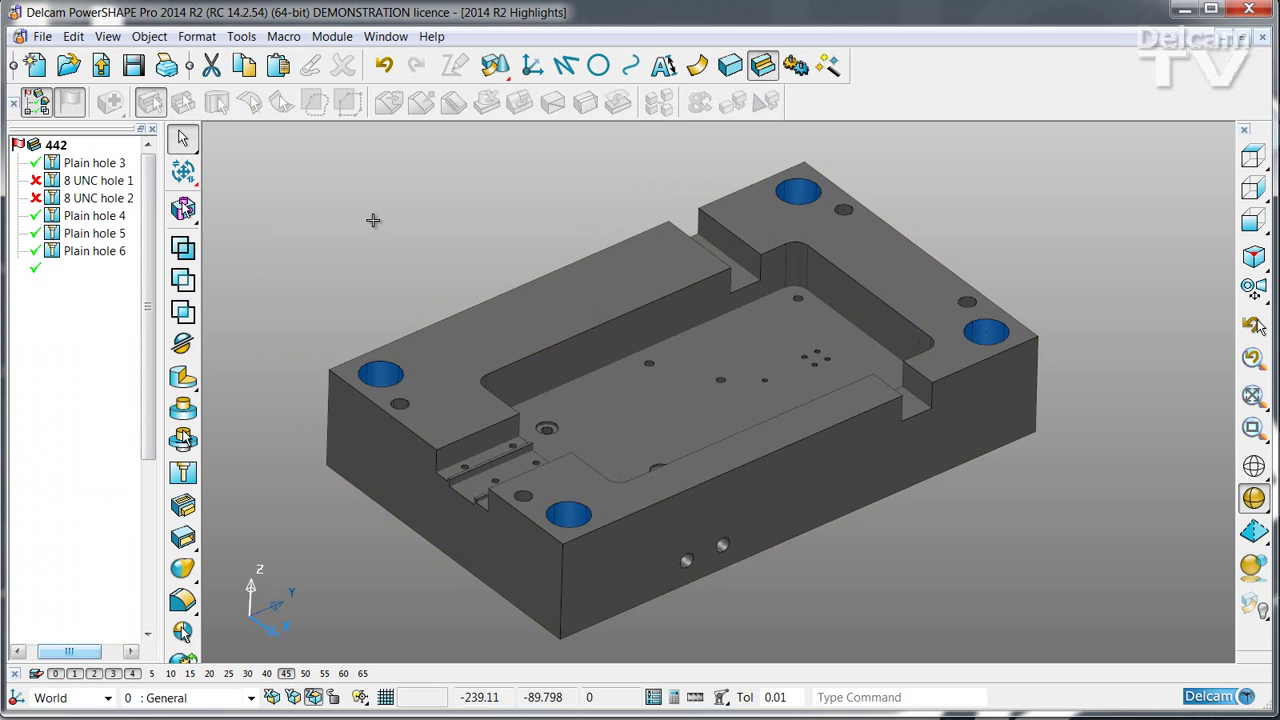
mouse_move(371, 206)
middle_mouse_down()
mouse_move(346, 231)
mouse_move(720, 360)
middle_mouse_up()
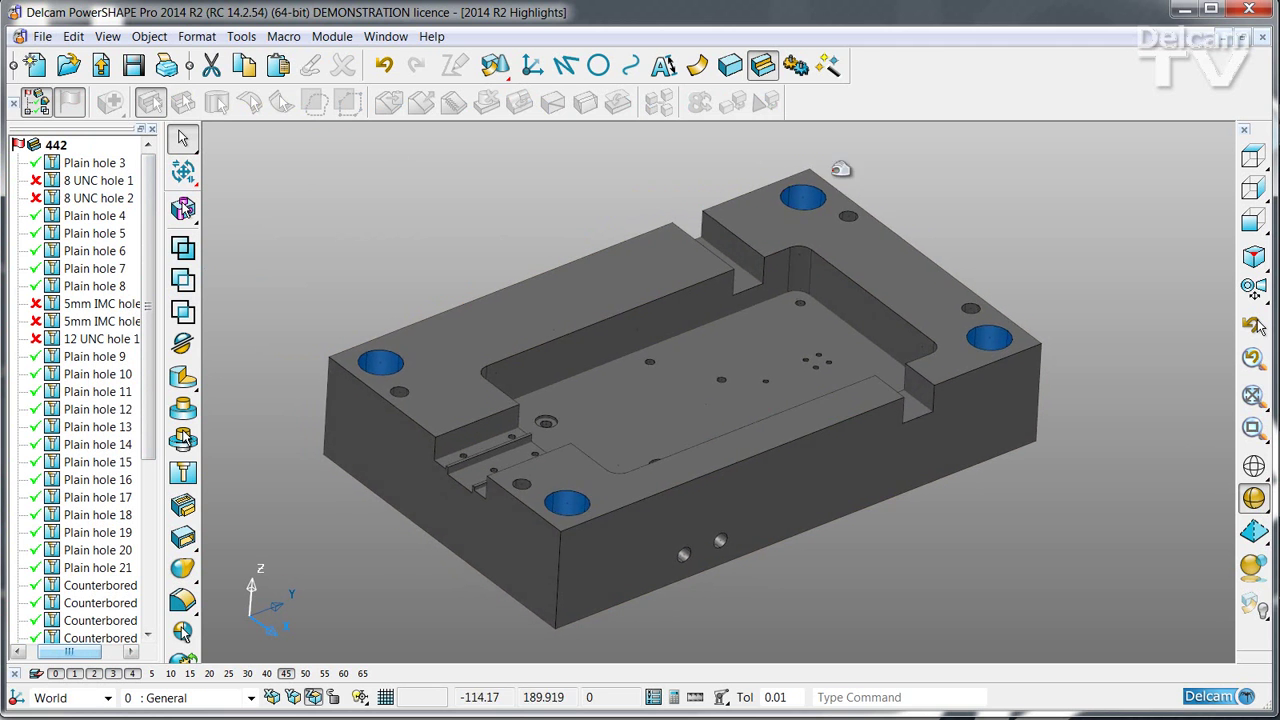
middle_click_drag(1017, 332, 640, 382)
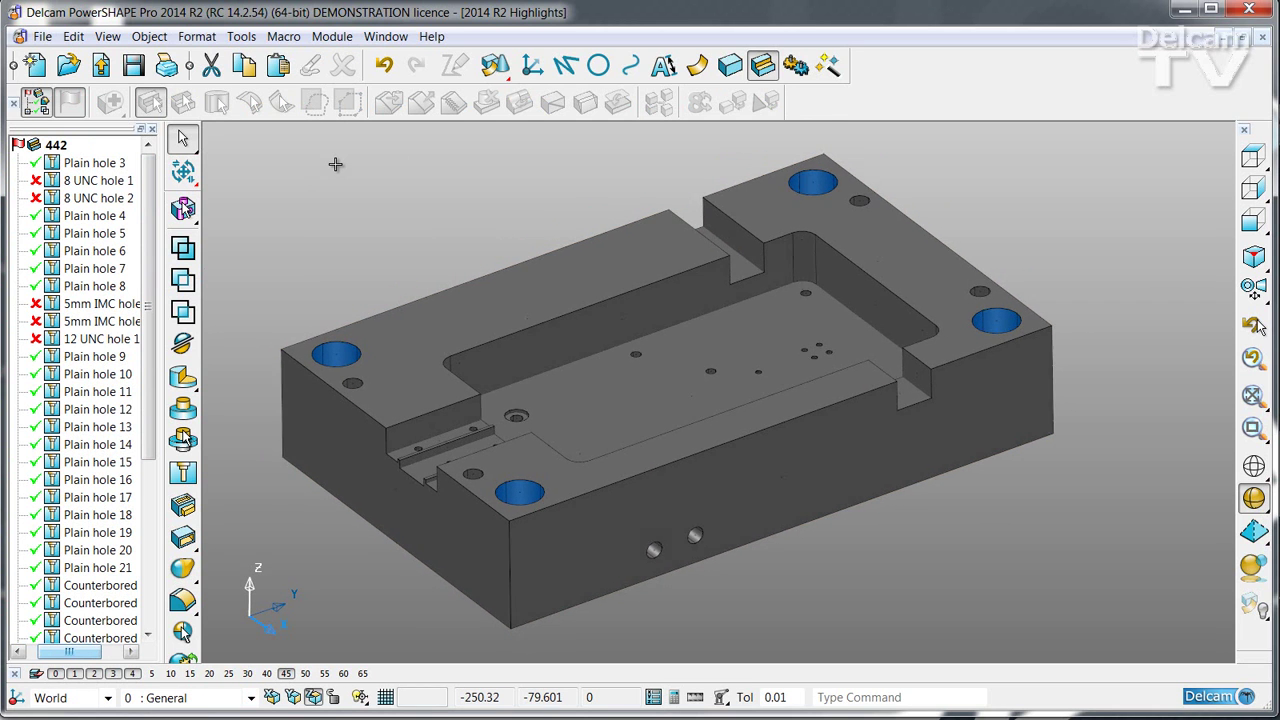
Step: Select the central pocket's concave floor and wall faces and give them a yellow material
left_click(605, 378)
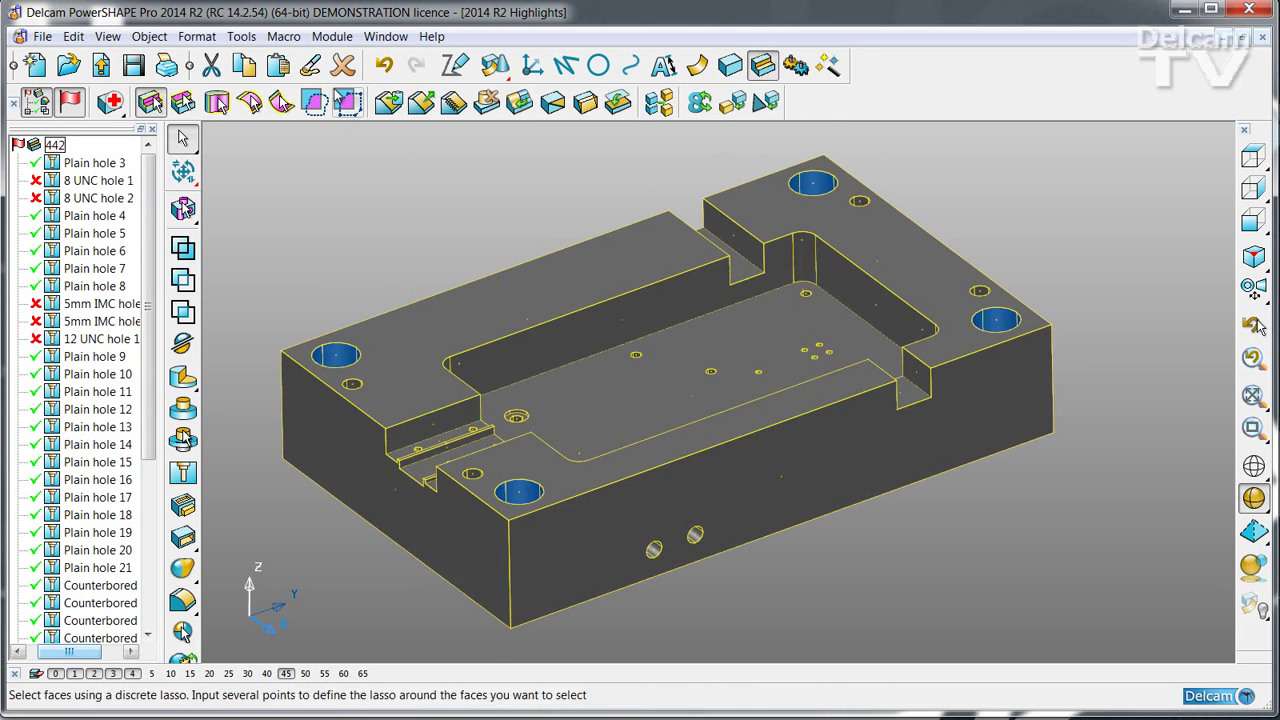
left_click(281, 102)
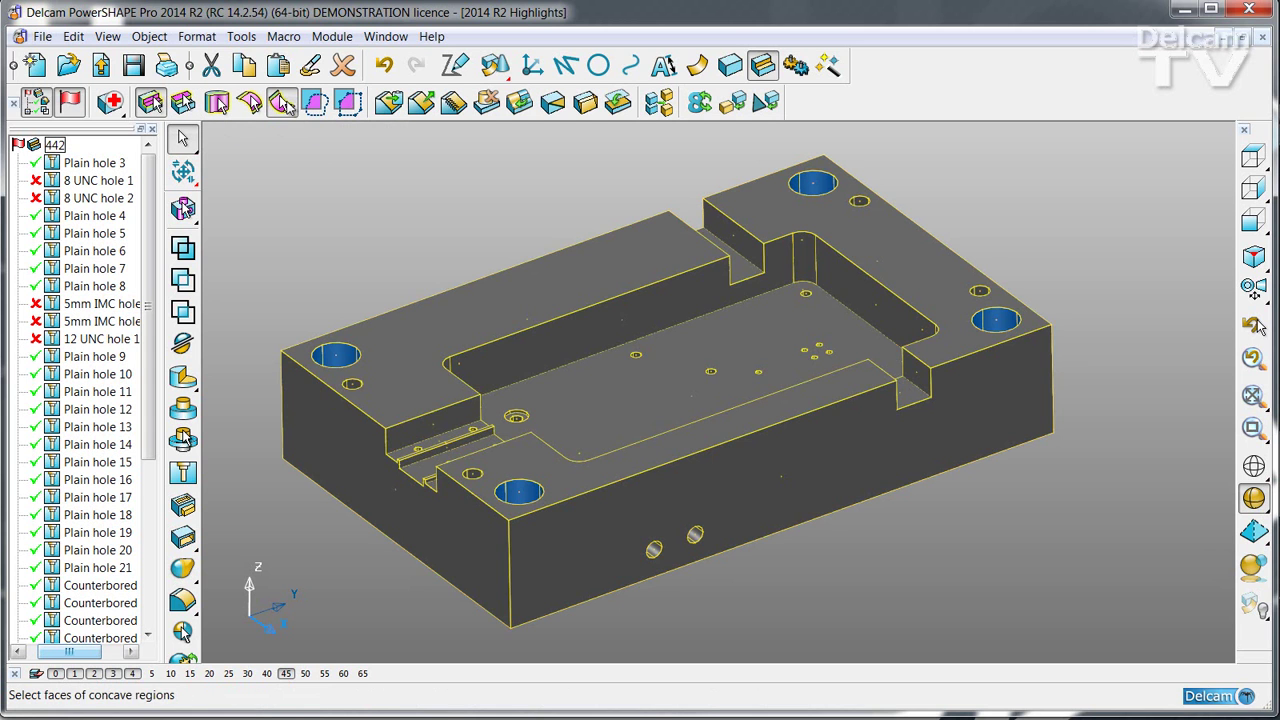
left_click(651, 350)
left_click(636, 394)
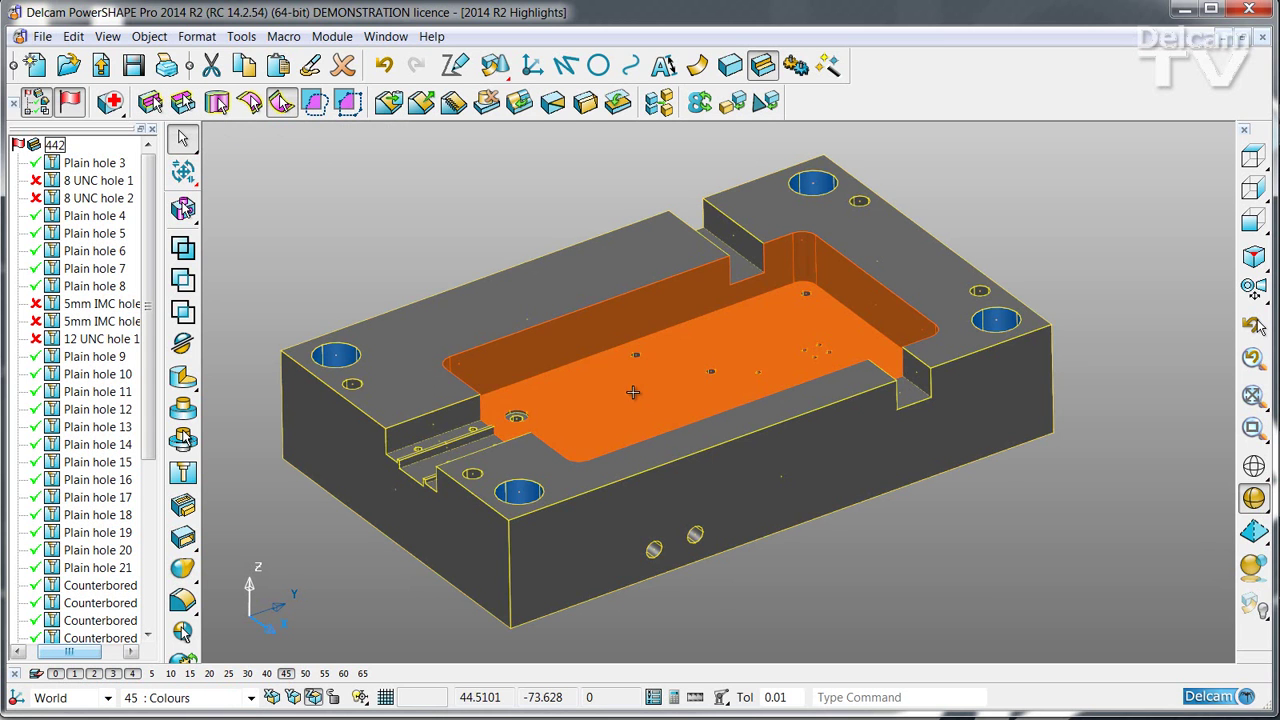
middle_click_drag(633, 392, 703, 397)
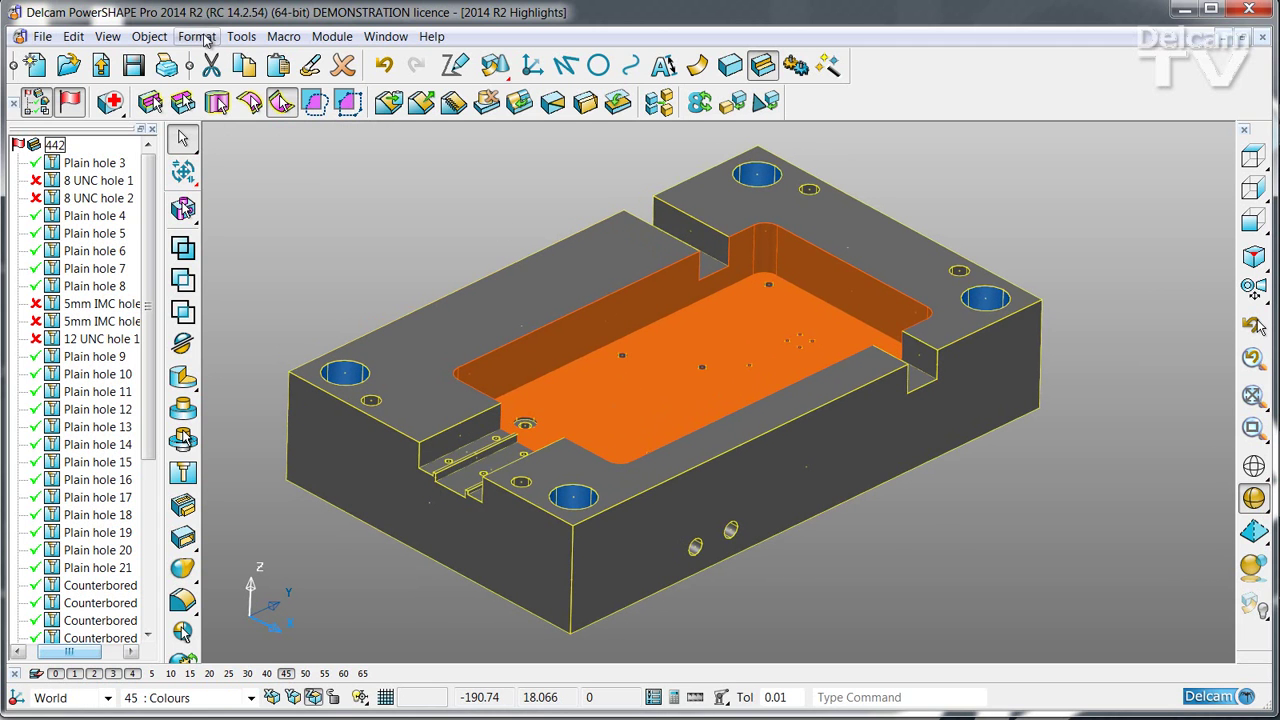
left_click(205, 38)
left_click(221, 118)
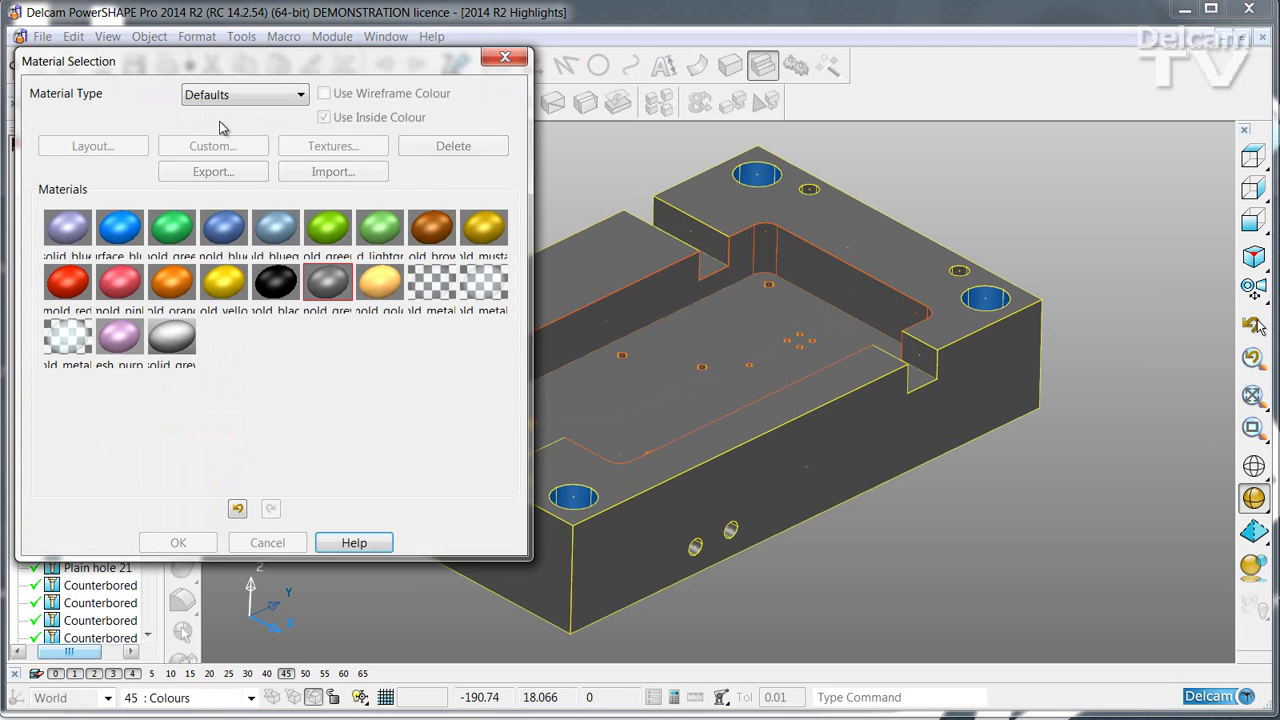
left_click(223, 283)
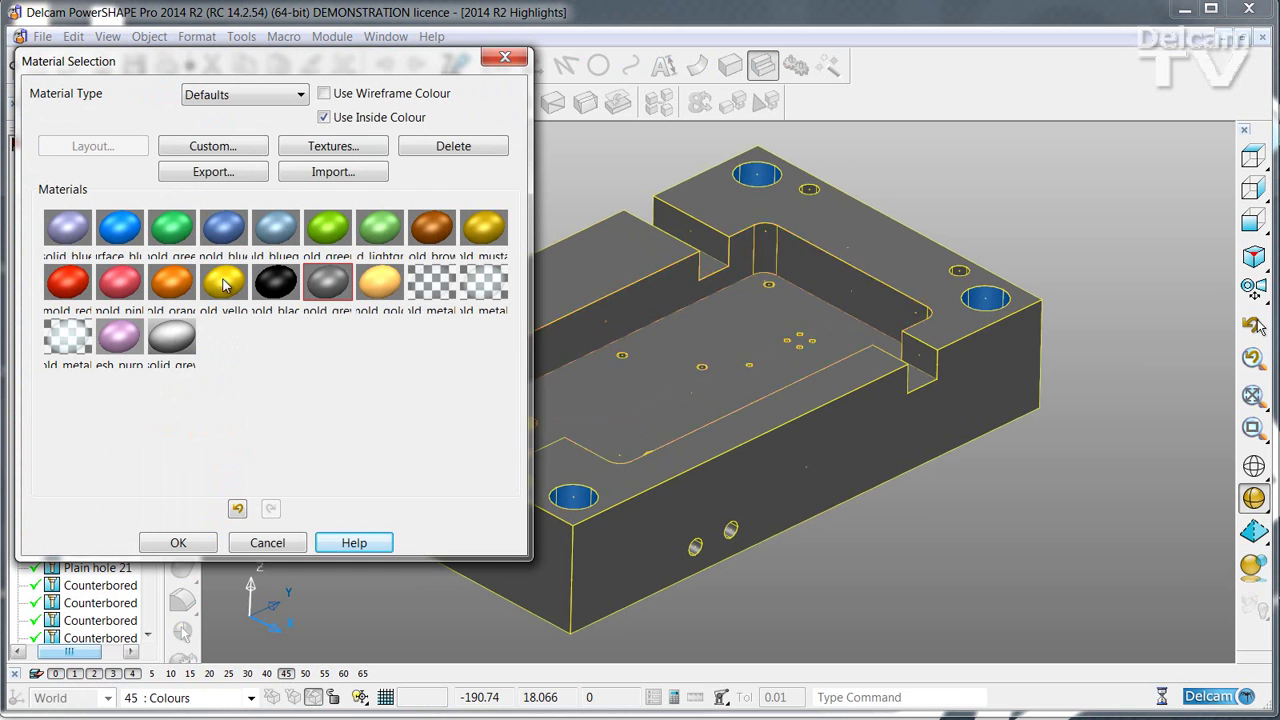
left_click(178, 542)
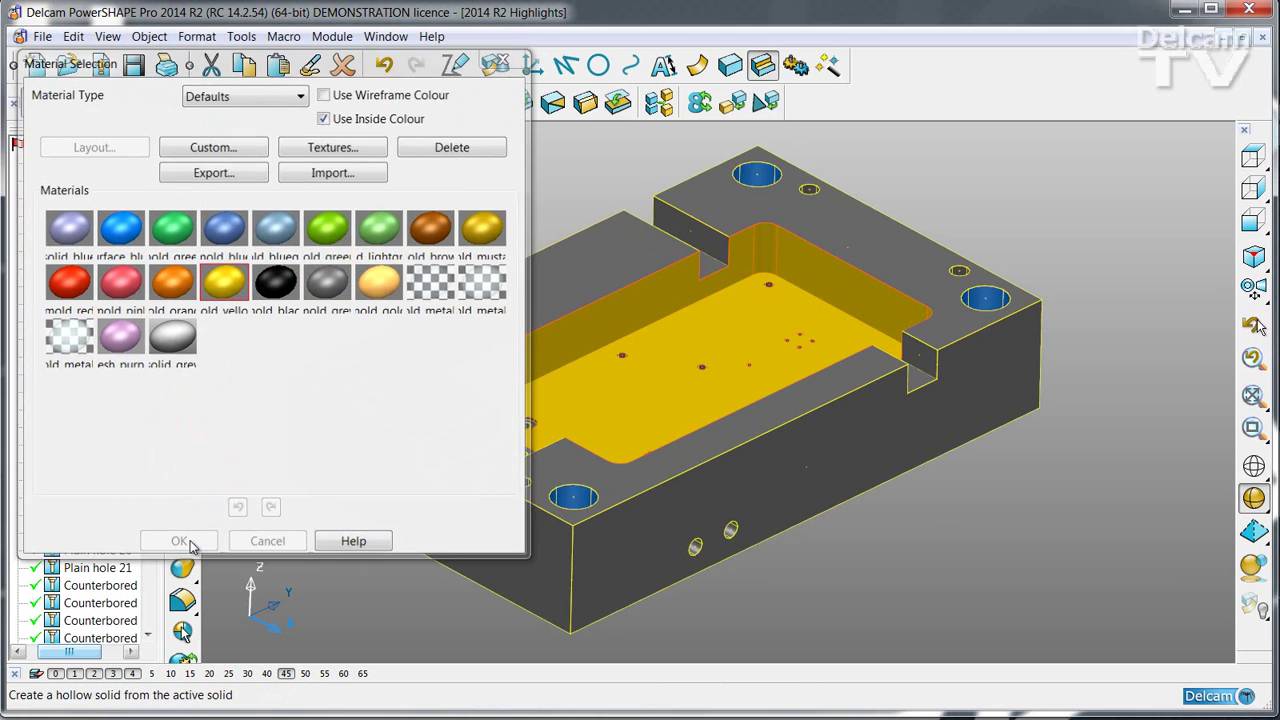
Step: Pick the plate's top faces individually and apply the mold red material
left_click(182, 102)
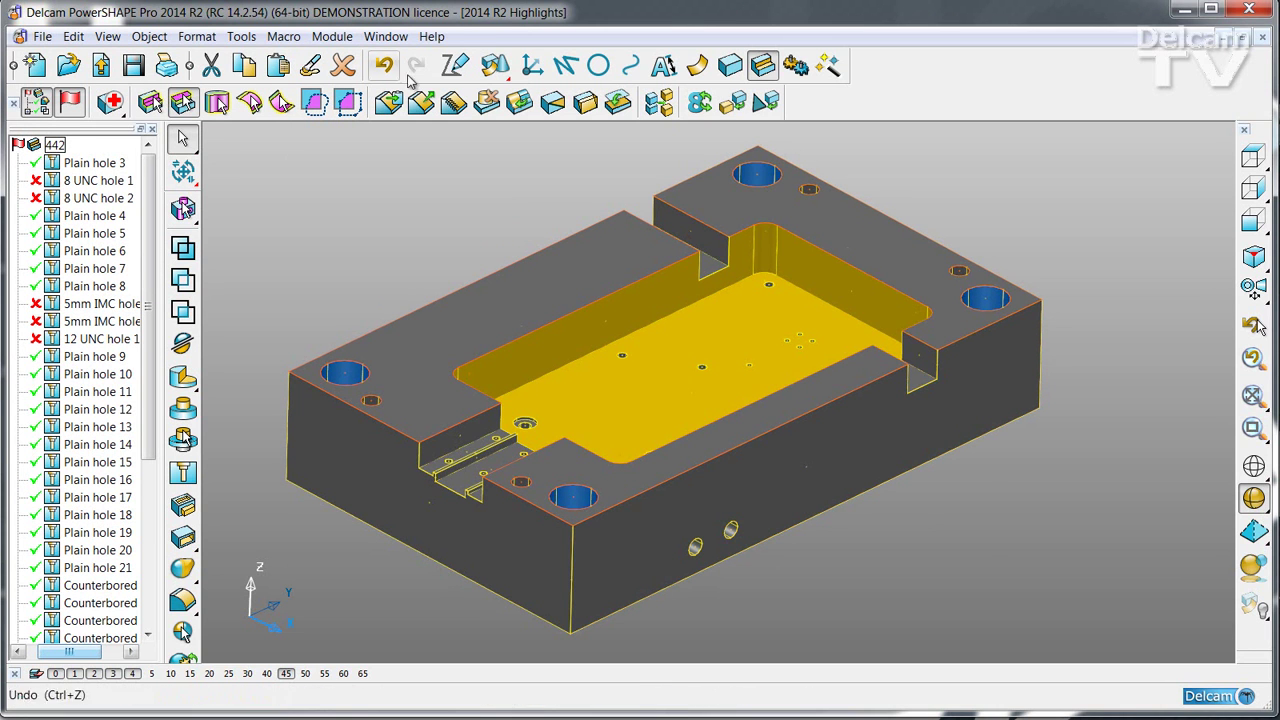
left_click(198, 37)
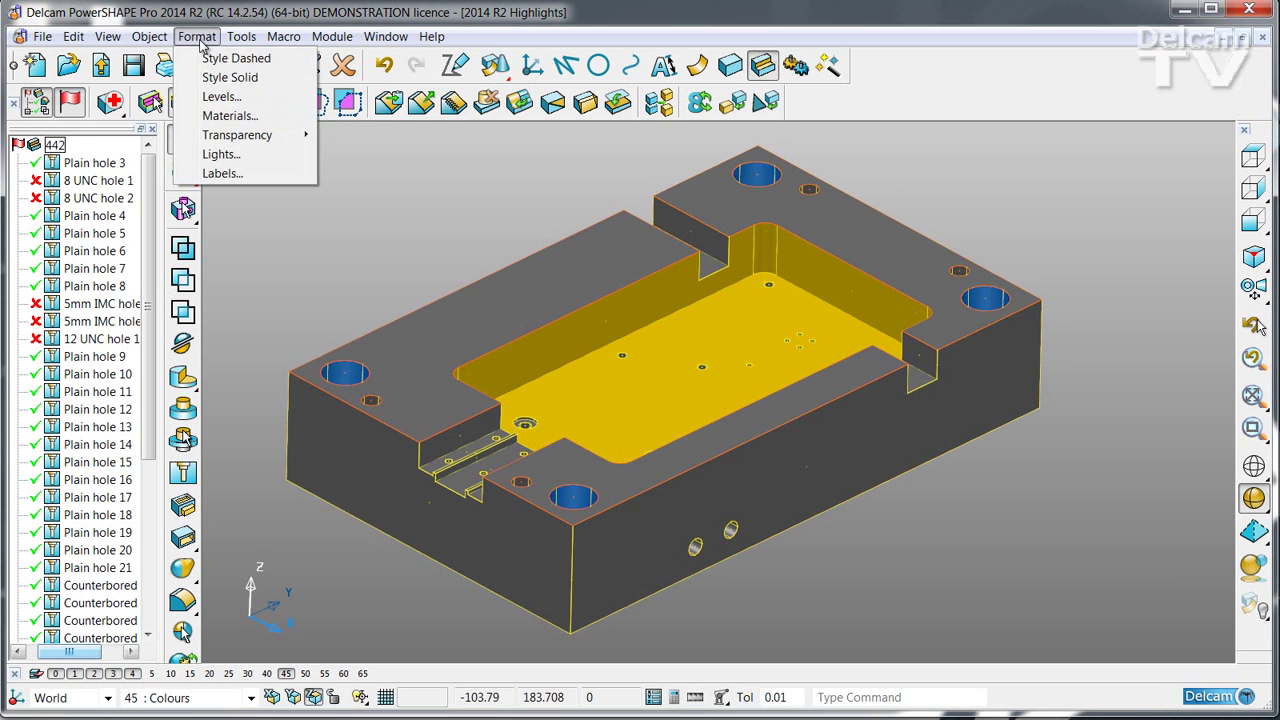
left_click(219, 116)
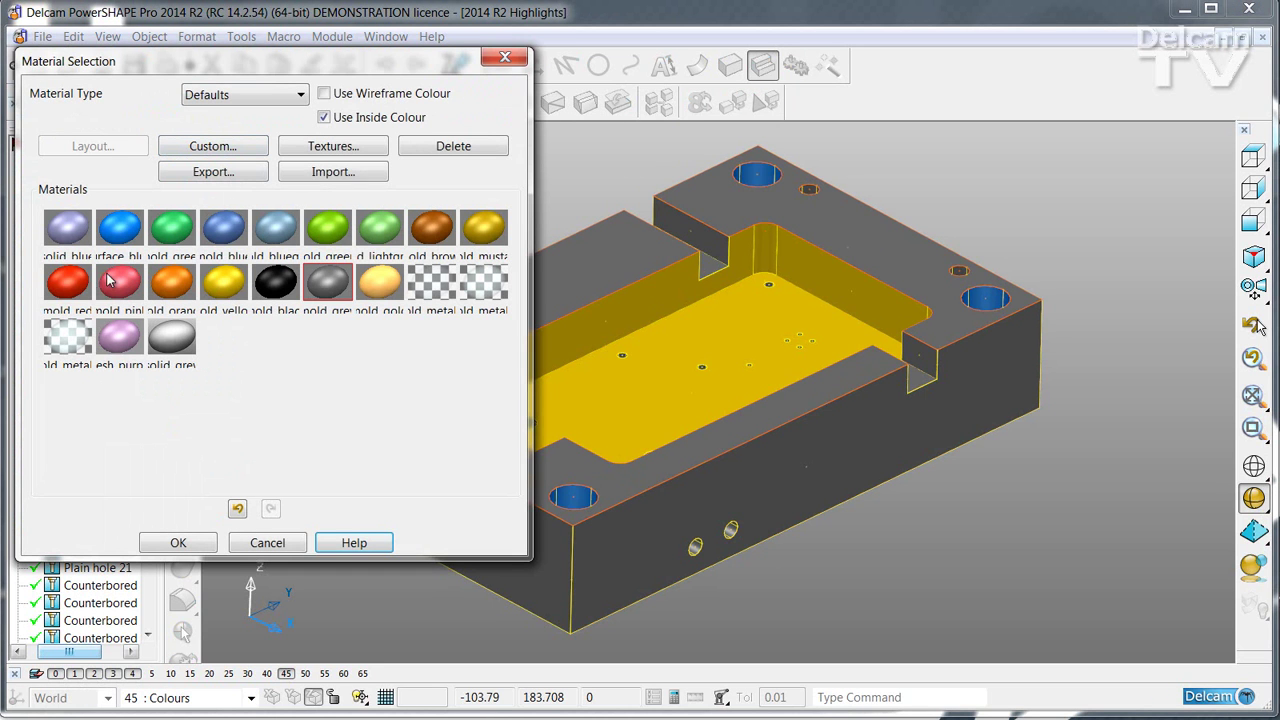
left_click(72, 289)
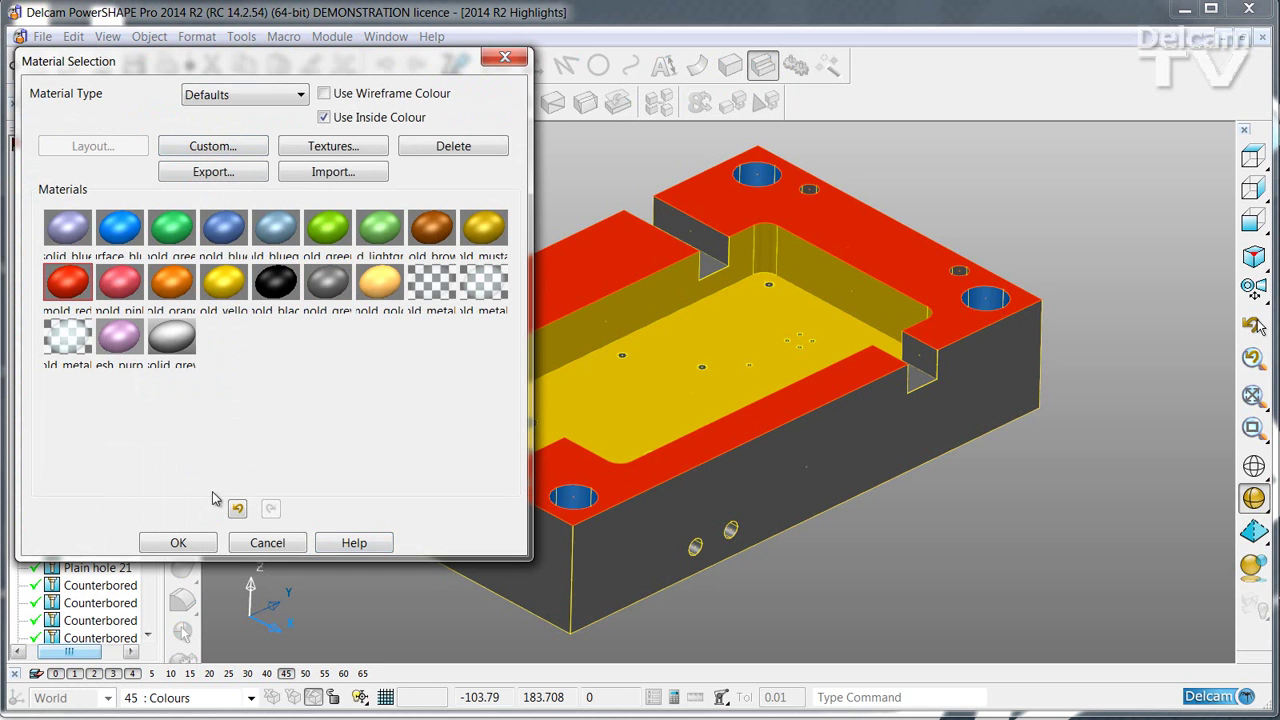
left_click(181, 543)
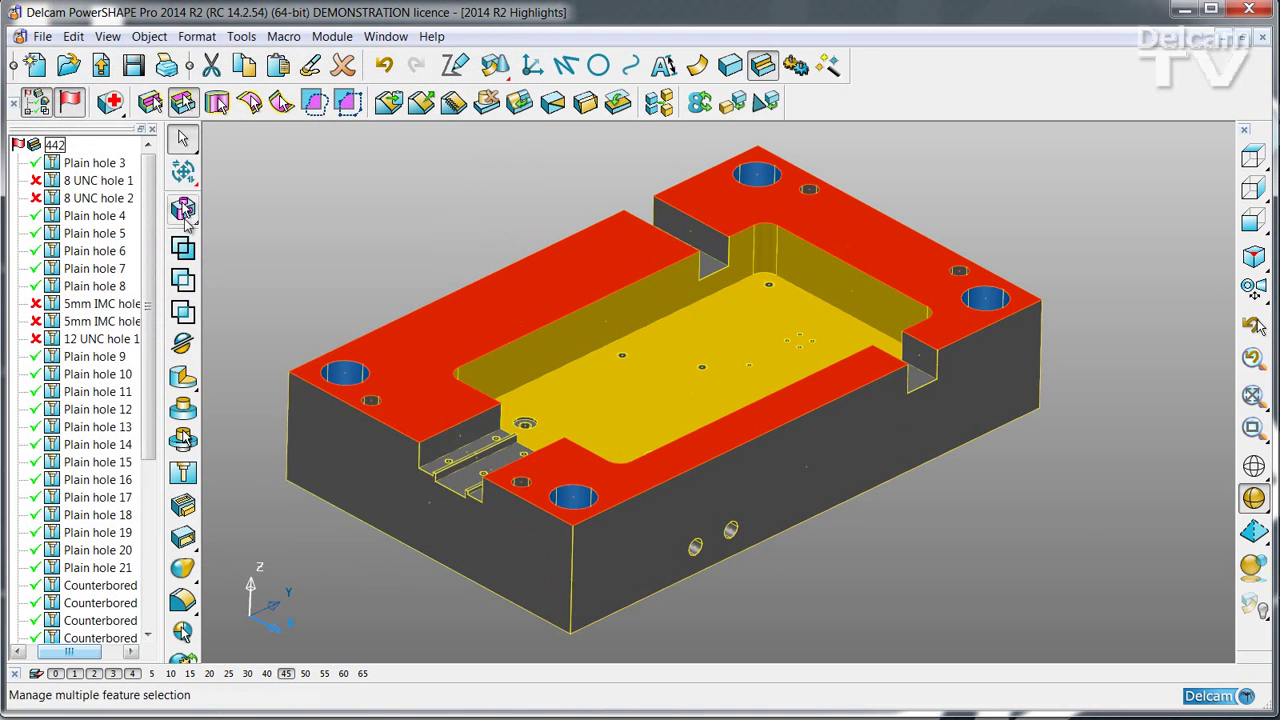
Step: Give both front-face side holes a green material, then zoom to fit the plate
scroll(850, 515, "up", 8)
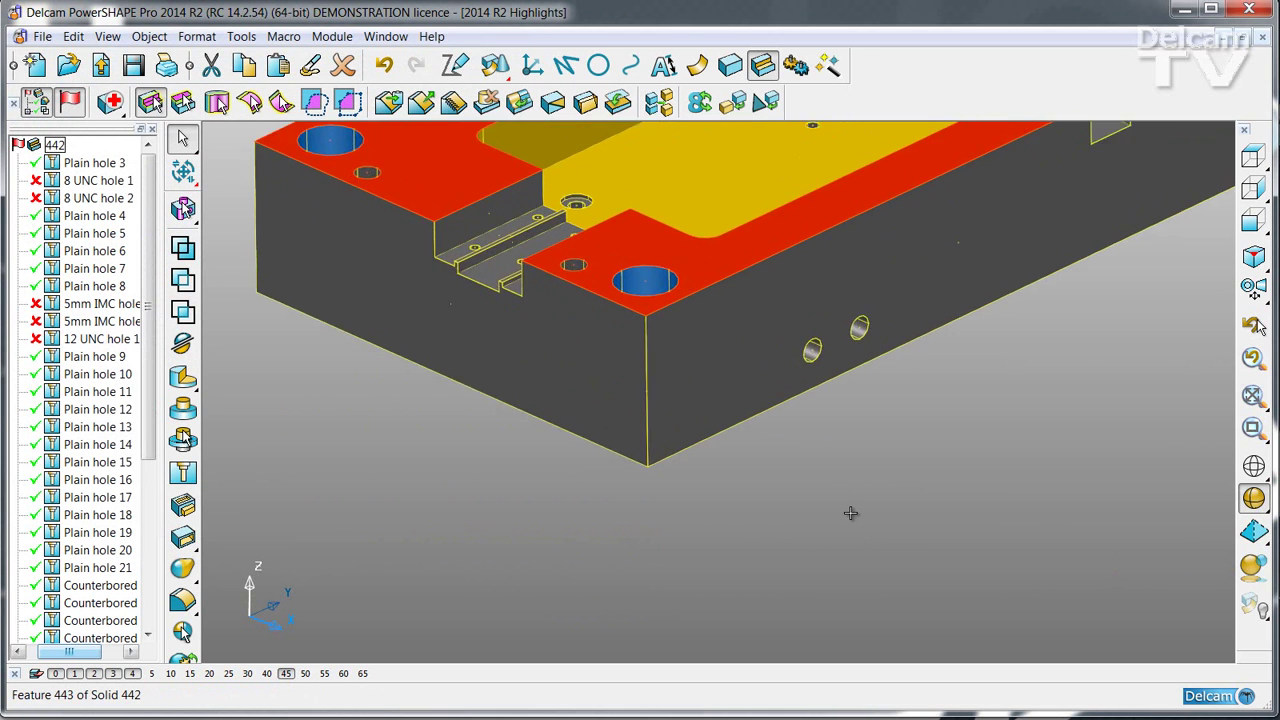
left_click(800, 356)
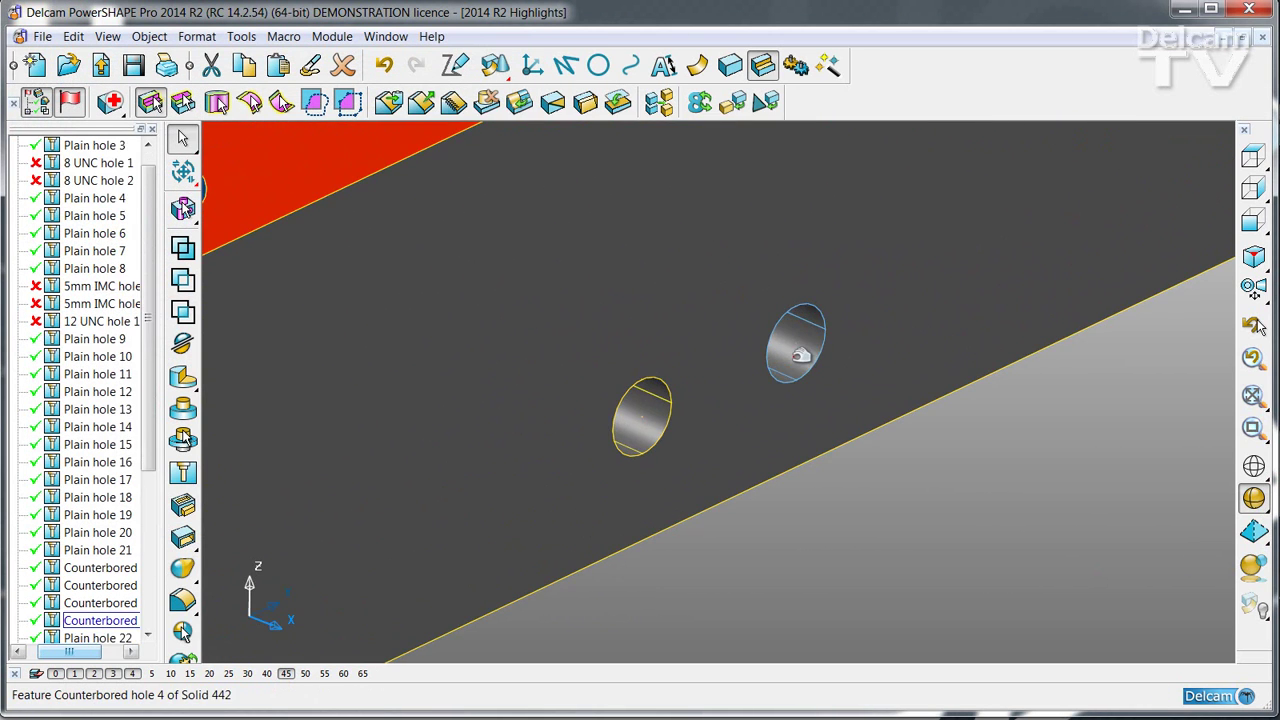
left_click(643, 418, "shift")
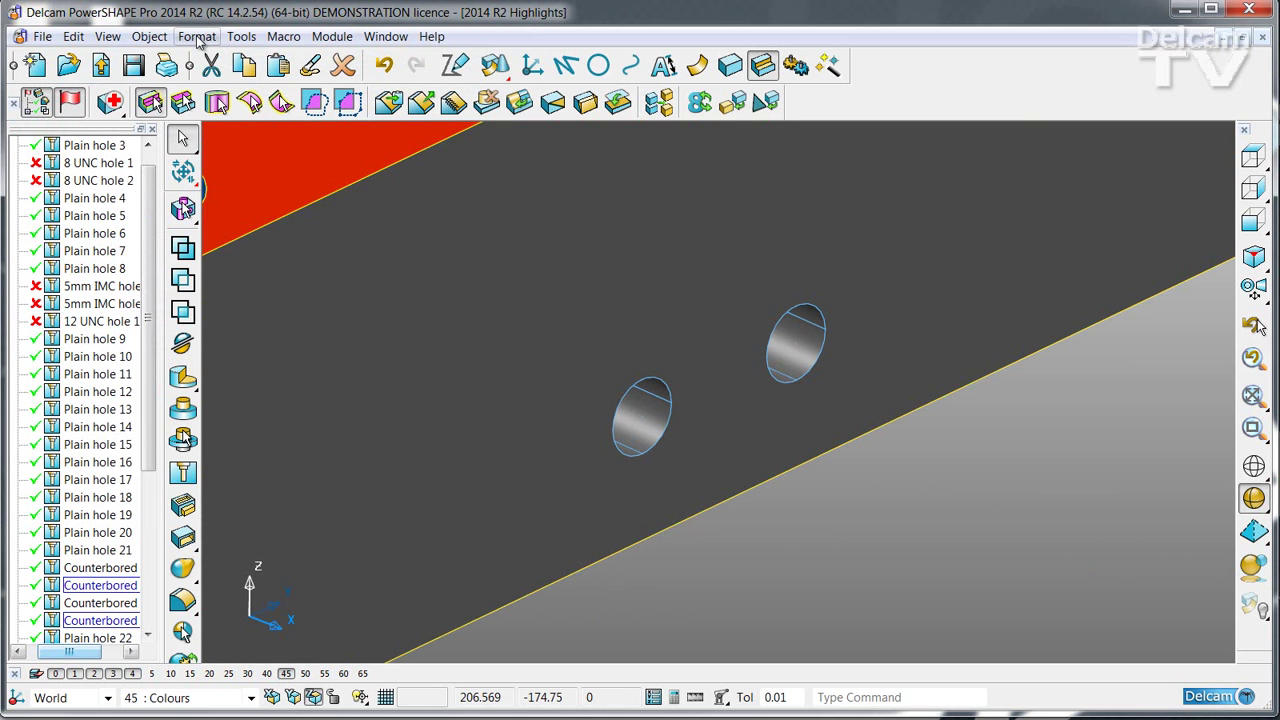
left_click(197, 37)
left_click(228, 117)
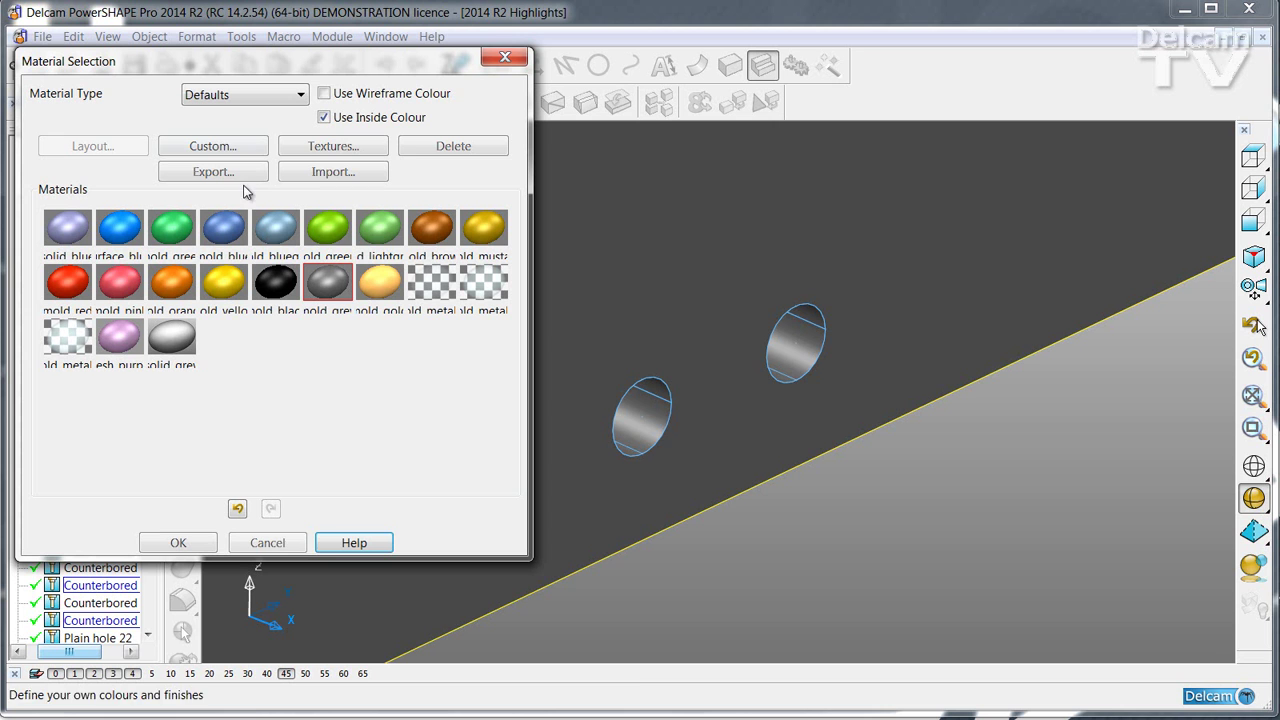
left_click(324, 231)
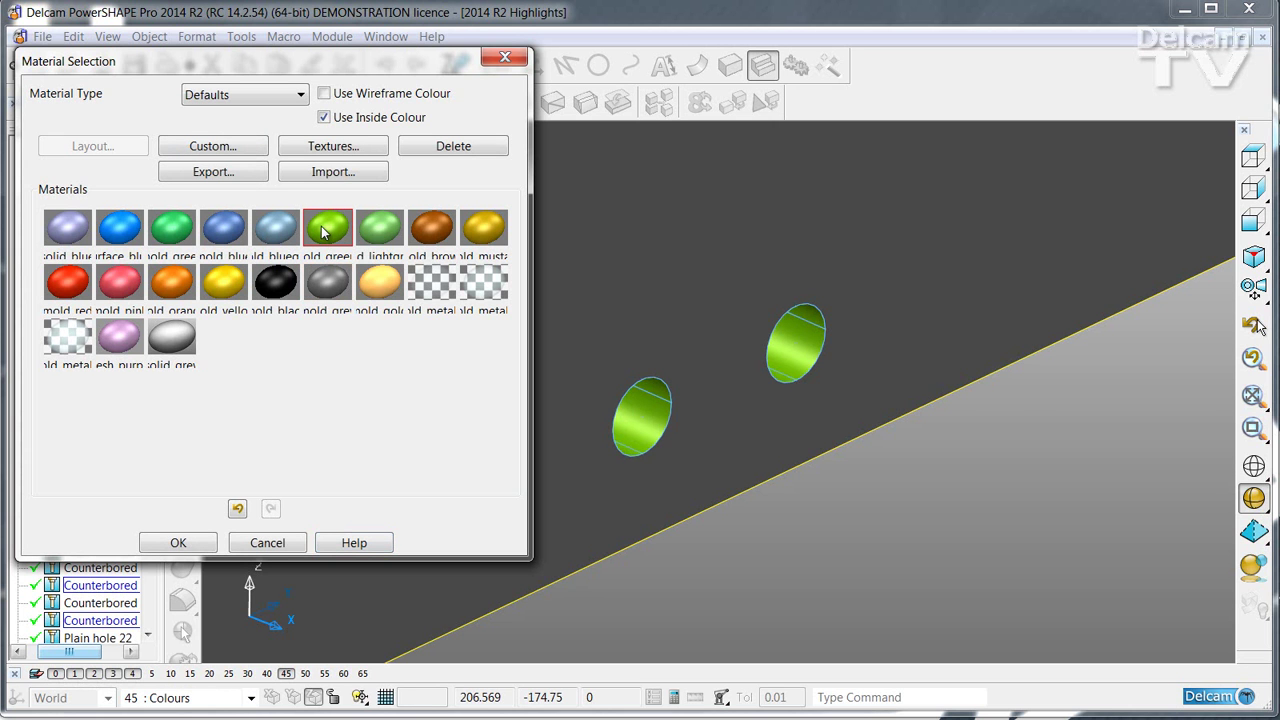
left_click(196, 546)
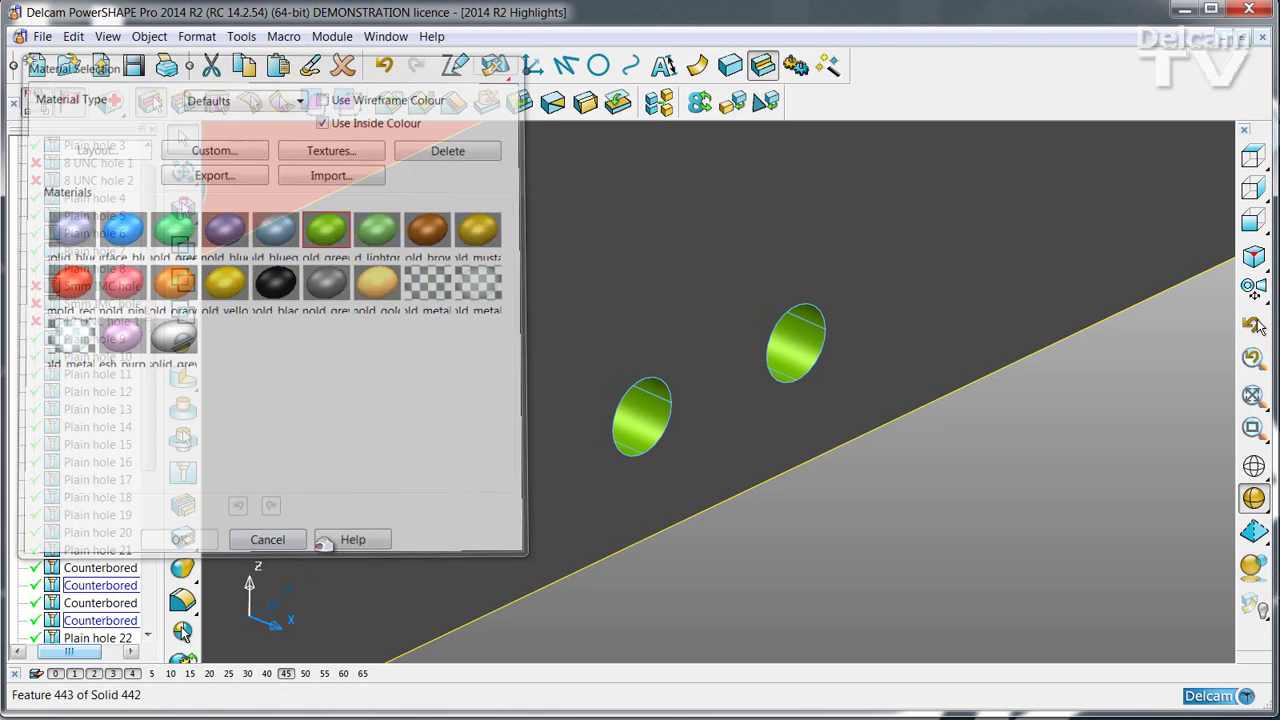
key("ctrl+l")
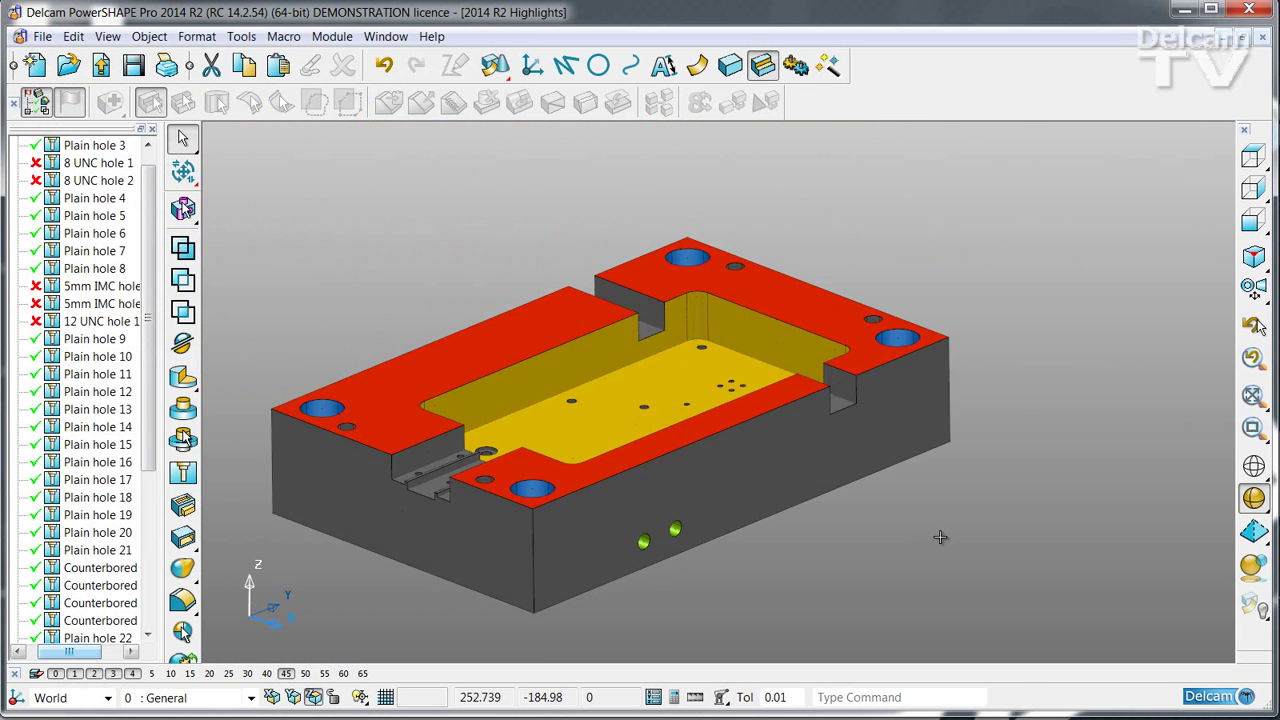
Step: Box-select the shaded coloured plate and copy it to the clipboard
mouse_move(940, 537)
middle_mouse_down()
mouse_move(700, 380)
mouse_move(491, 194)
middle_mouse_up()
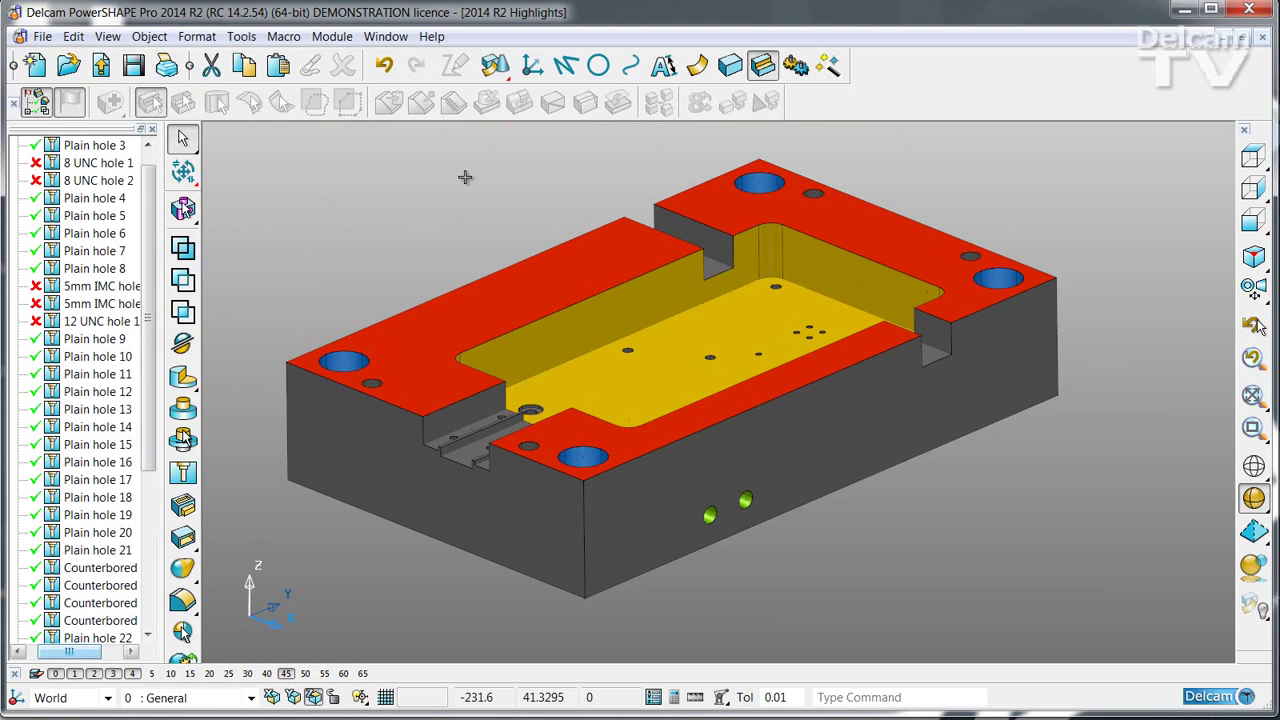
key("ctrl+shift+w")
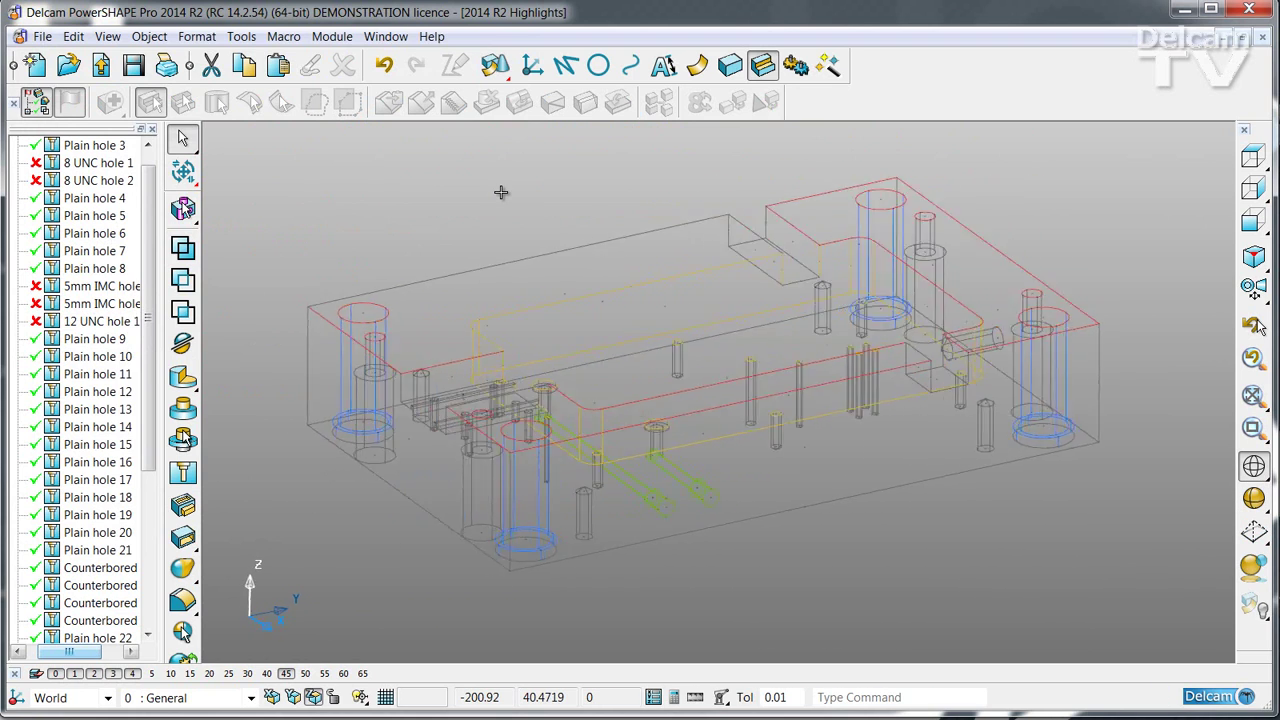
key("ctrl+shift+s")
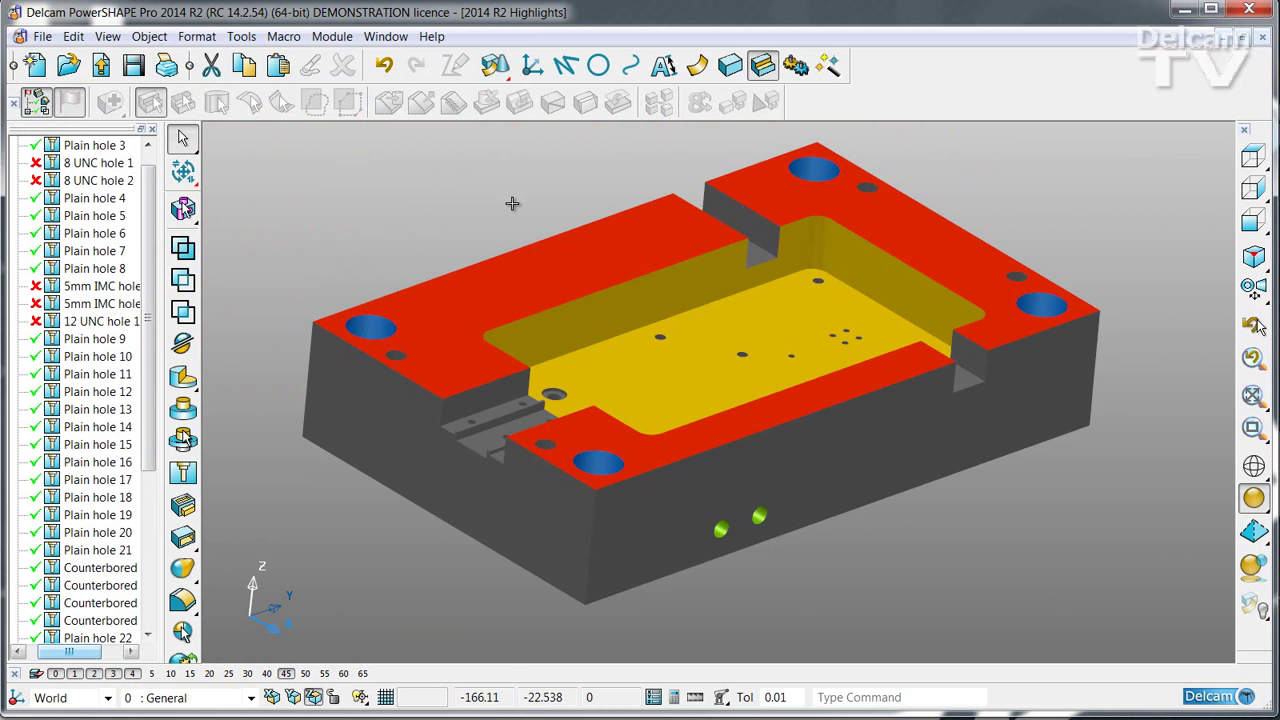
left_click_drag(514, 203, 648, 356)
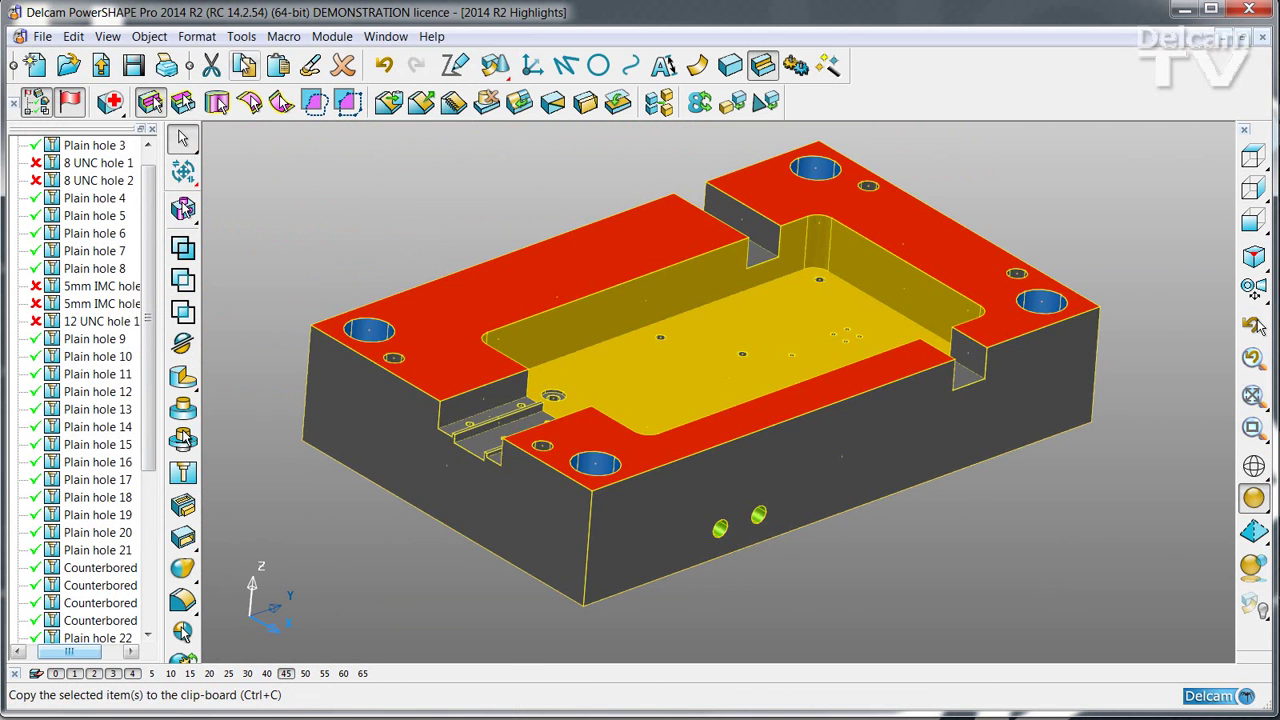
left_click(244, 65)
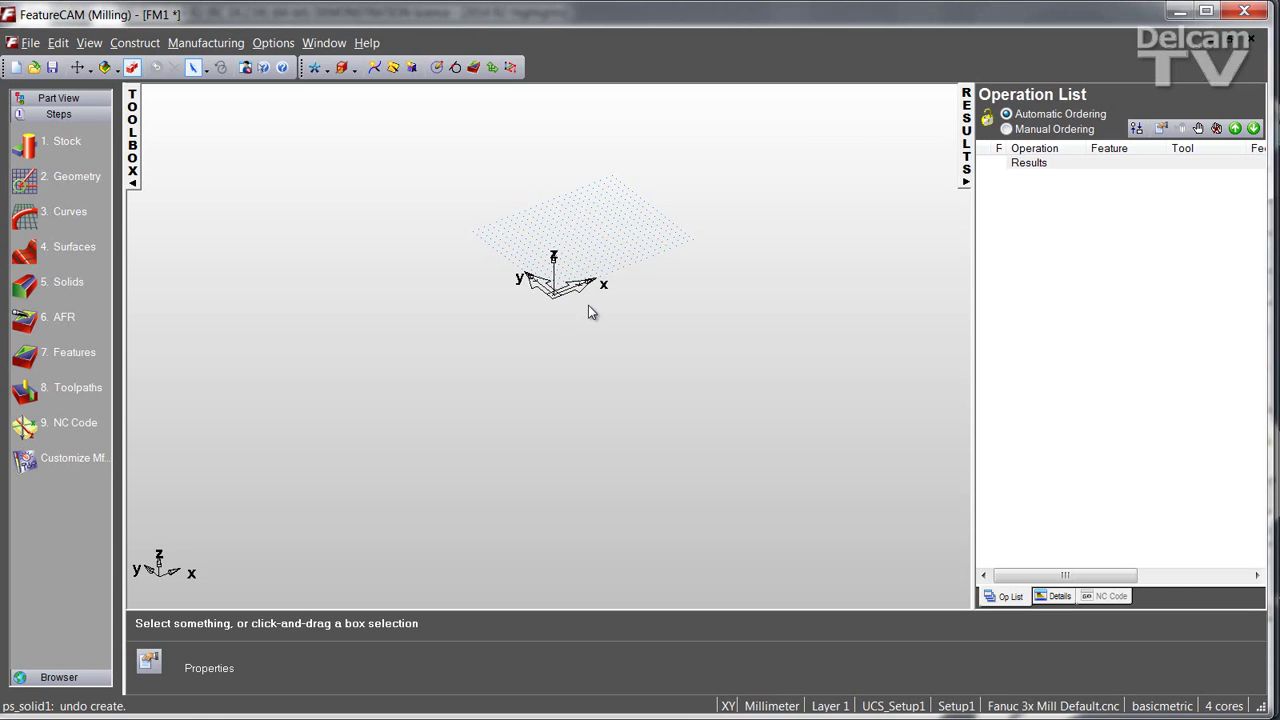
Step: Set the XZ view and paste the mould plate, declining the import log review
right_click(697, 202)
left_click(476, 112)
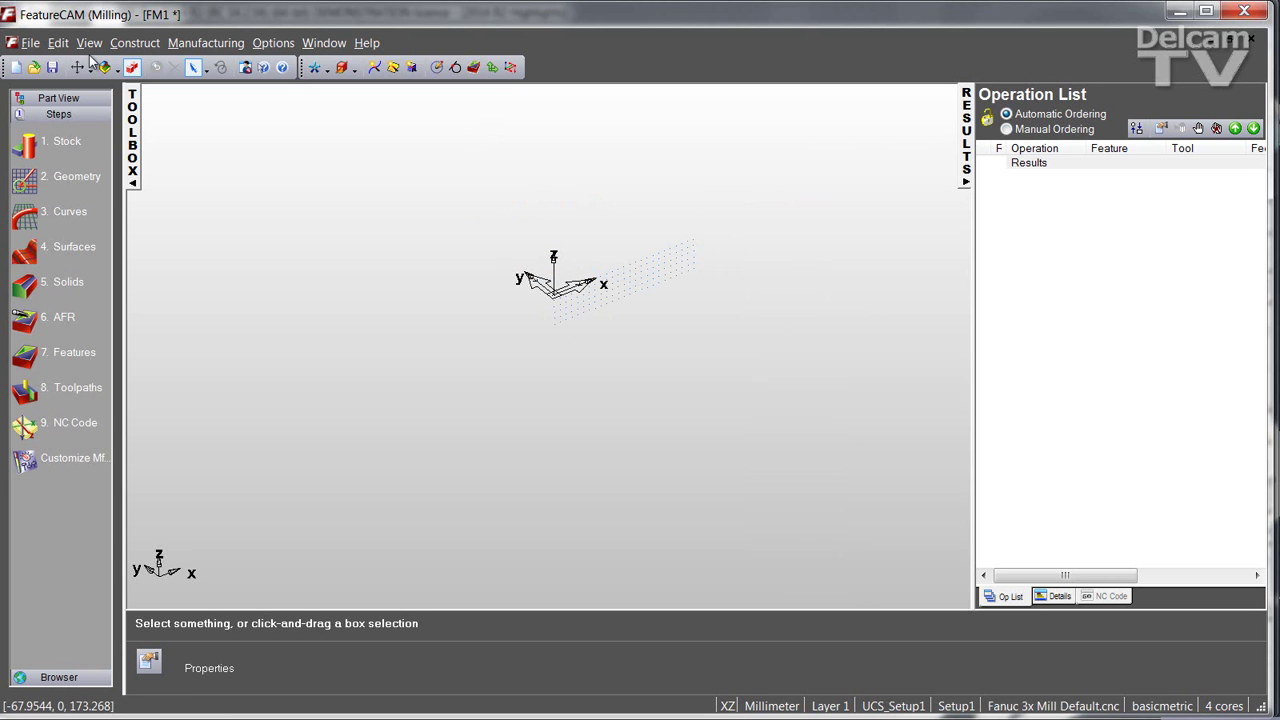
left_click(57, 43)
left_click(80, 152)
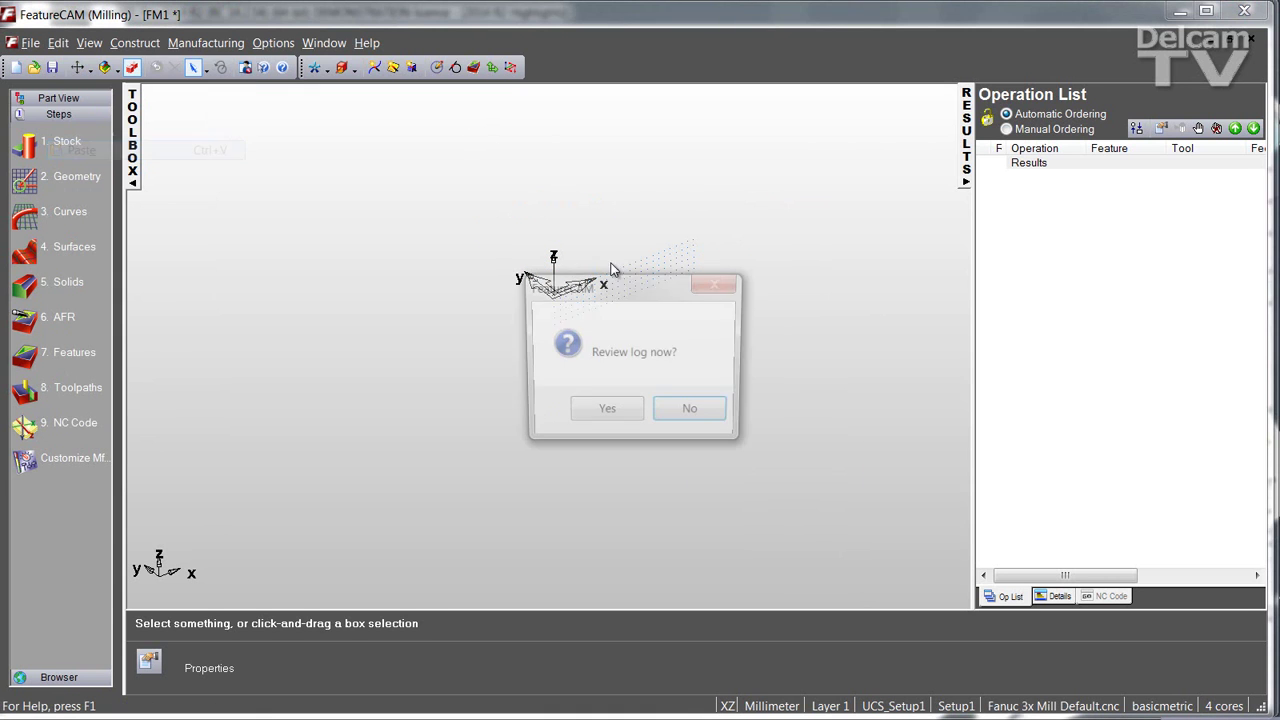
left_click(695, 414)
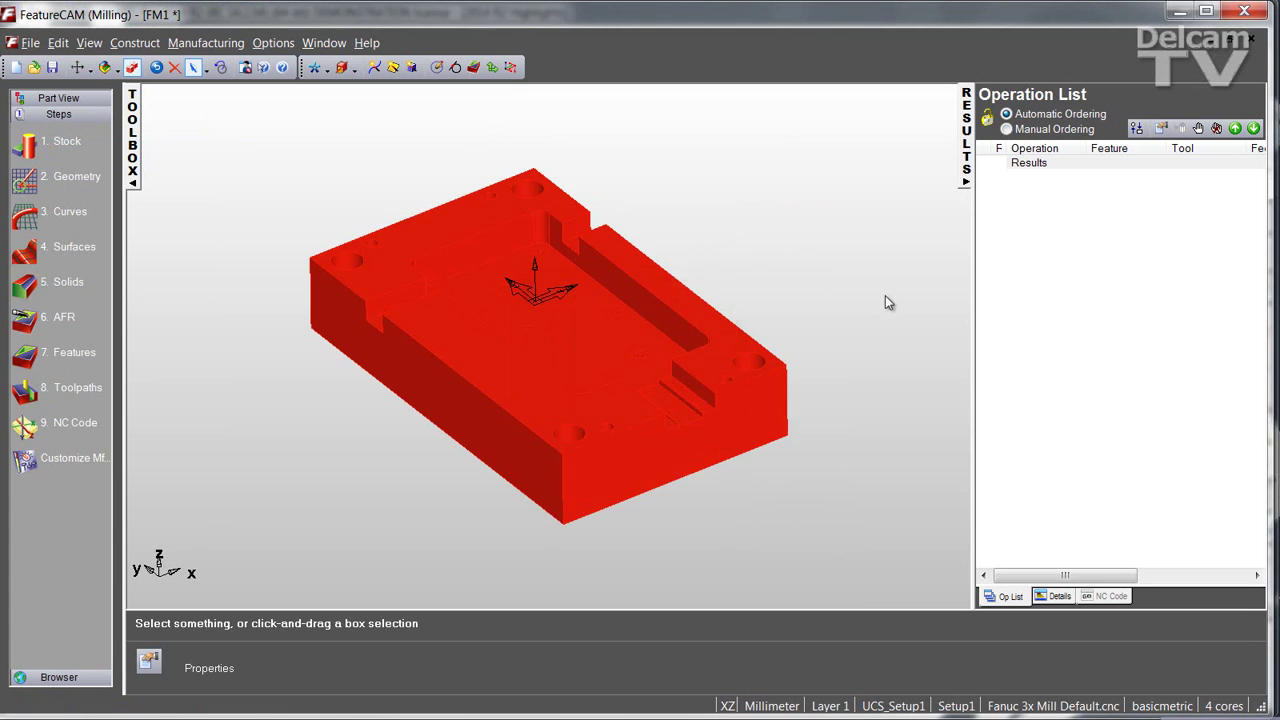